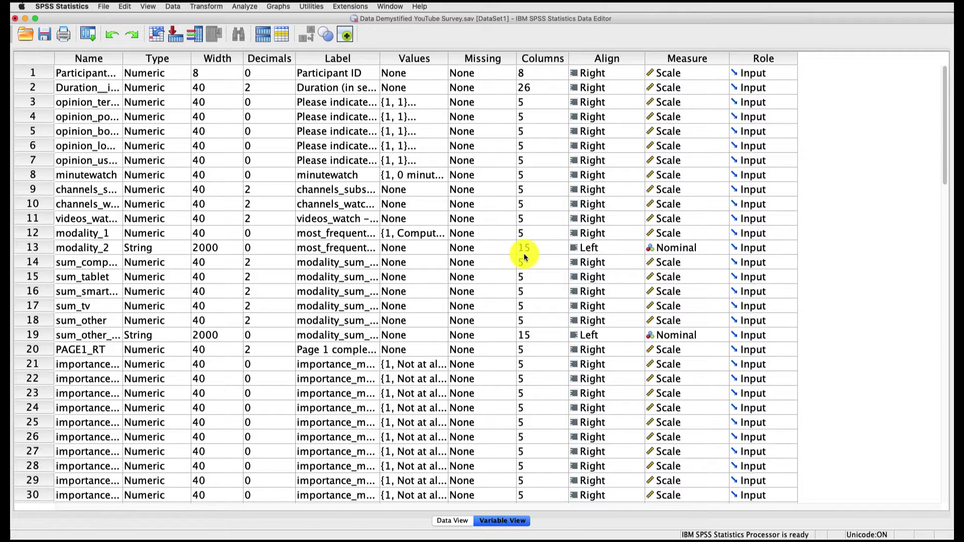
- Widen the Name column so full variable names like importance_views are visible
{"action": "scroll", "coordinate": [414, 269], "scroll_direction": "down", "scroll_amount": 15}
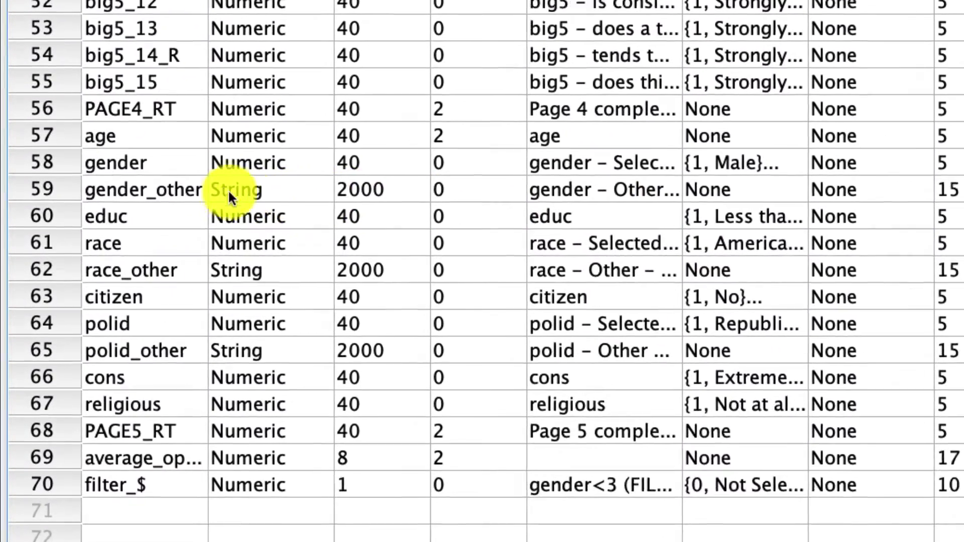
{"action": "left_click", "coordinate": [119, 111]}
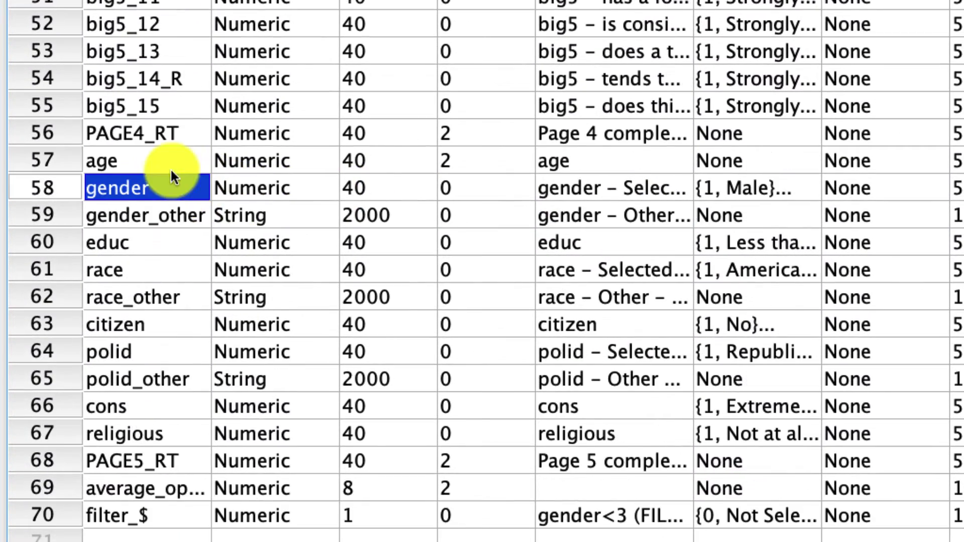
{"action": "left_click", "coordinate": [123, 208]}
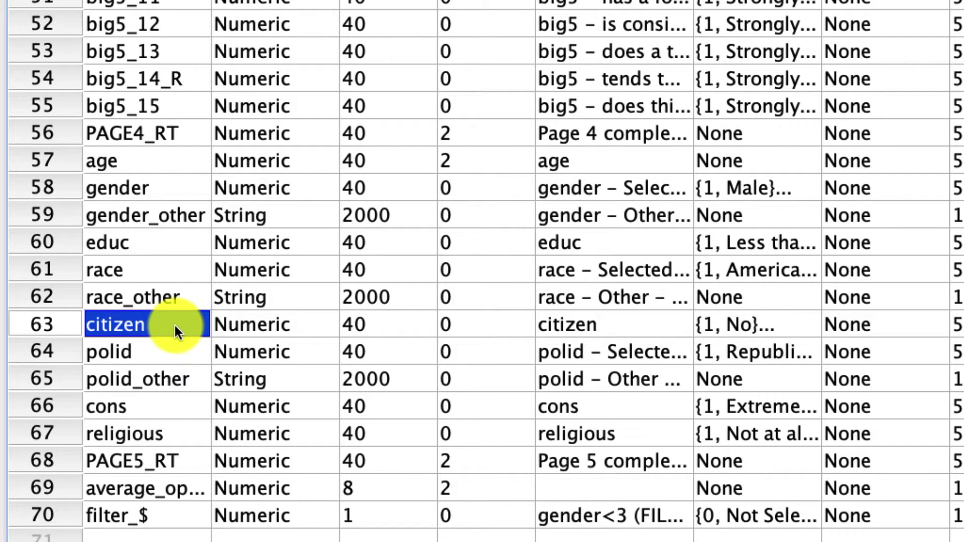
{"action": "scroll", "coordinate": [174, 323], "scroll_direction": "up", "scroll_amount": 10}
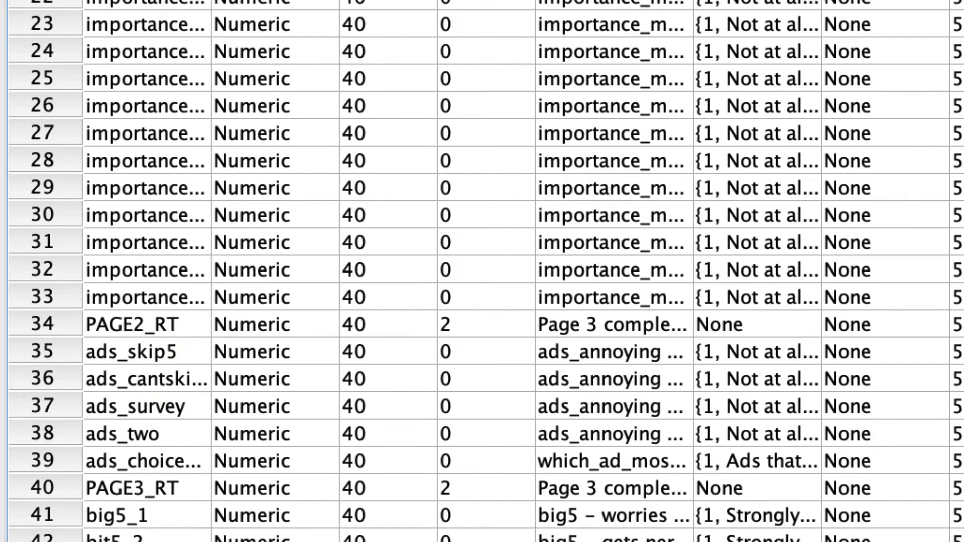
{"action": "left_click_drag", "start_coordinate": [211, 0], "coordinate": [344, 0]}
{"action": "left_click", "coordinate": [251, 241]}
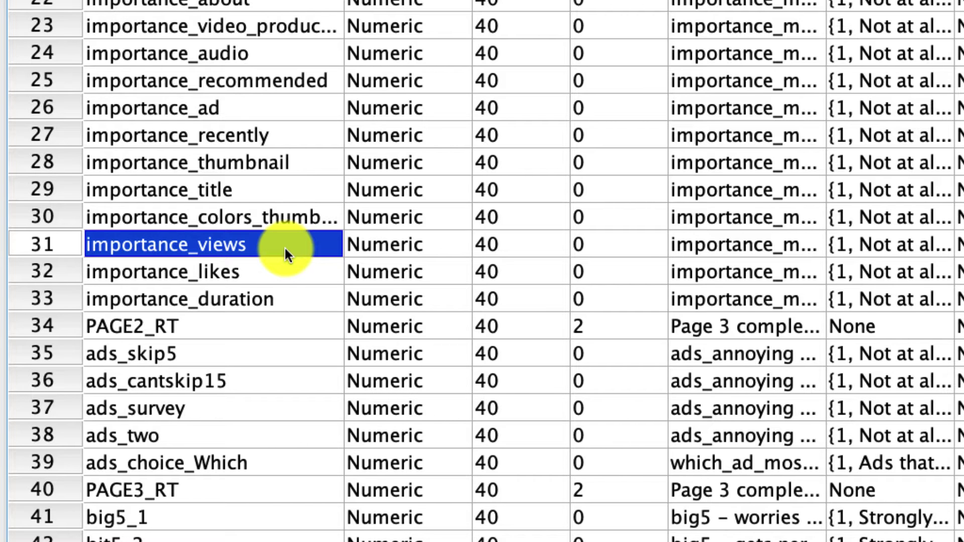
- Check the value labels for gender (1 Male, 2 Female, 3 Other) and citizen (1 No, 2 Yes)
{"action": "scroll", "coordinate": [285, 246], "scroll_direction": "down", "scroll_amount": 10}
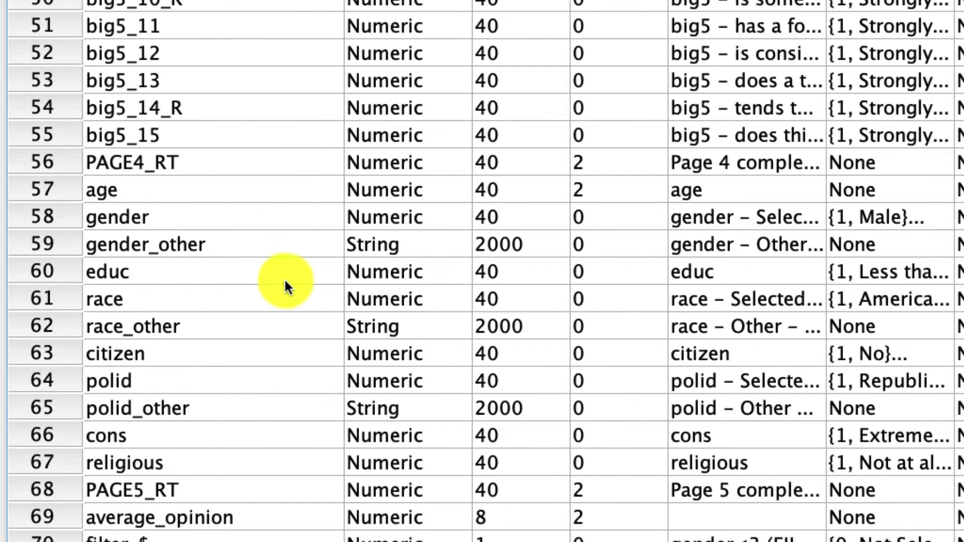
{"action": "left_click", "coordinate": [183, 218]}
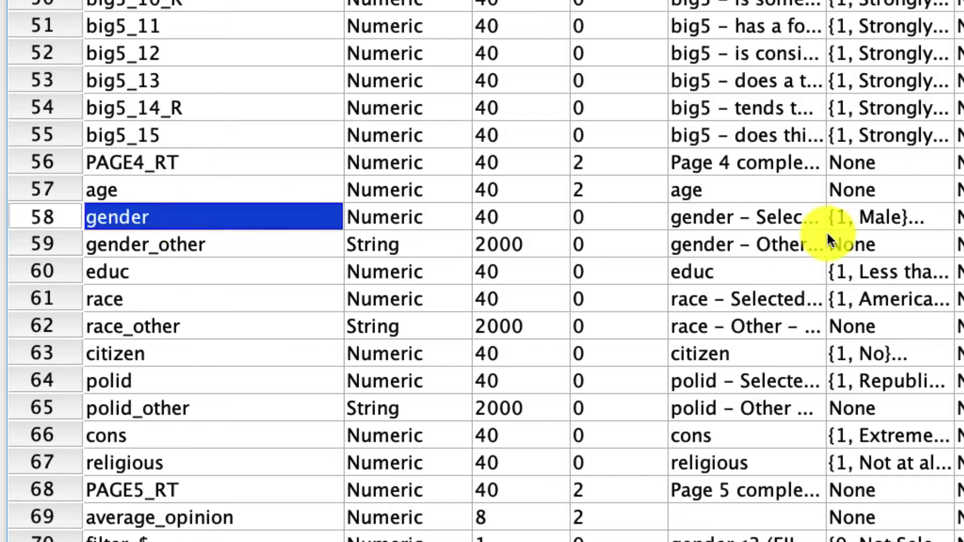
{"action": "left_click", "coordinate": [926, 219]}
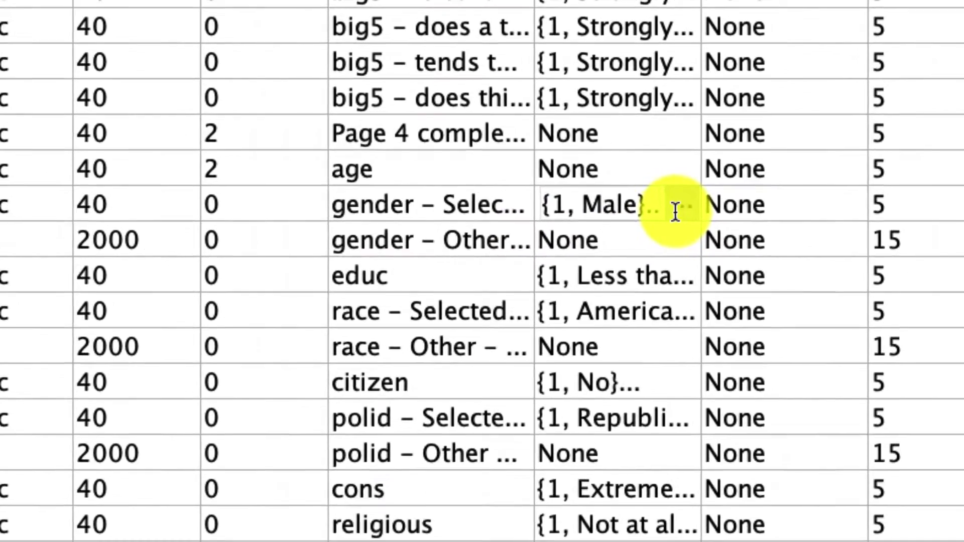
{"action": "left_click", "coordinate": [675, 209]}
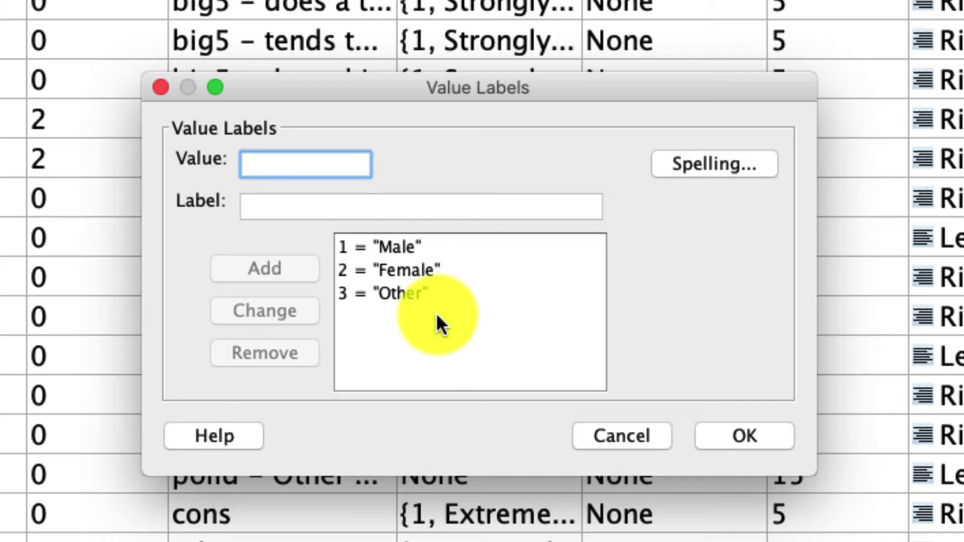
{"action": "left_click", "coordinate": [635, 437]}
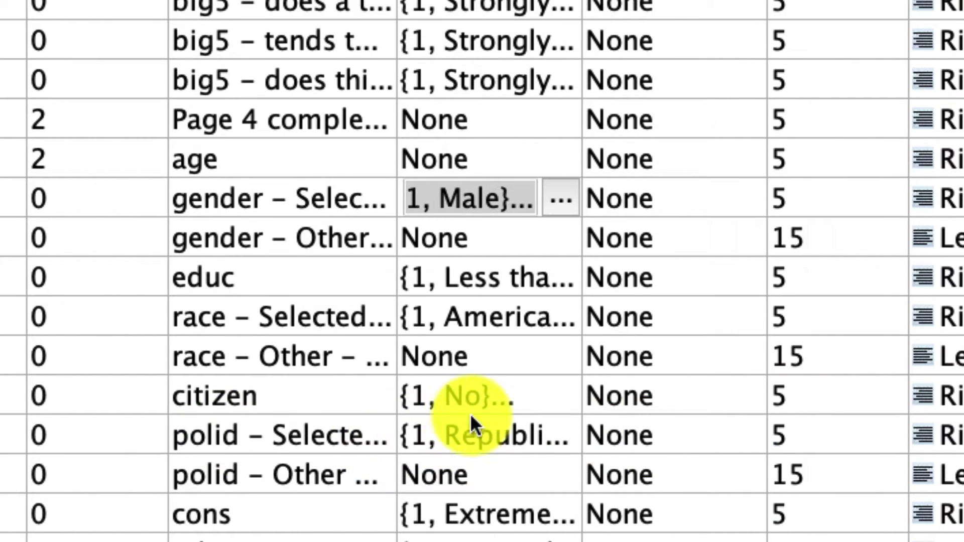
{"action": "left_click", "coordinate": [497, 405]}
{"action": "left_click", "coordinate": [563, 398]}
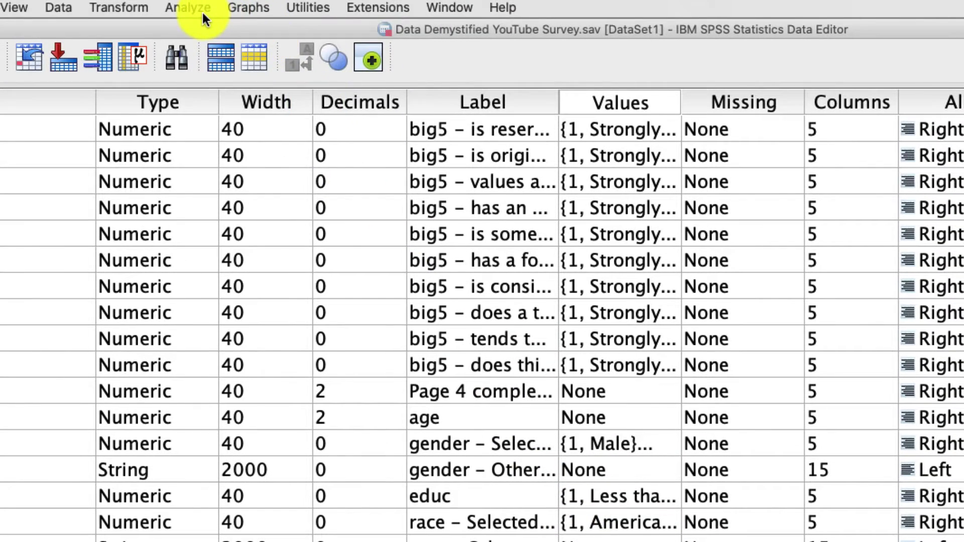
- Start a Univariate General Linear Model with importance_views as the dependent variable
{"action": "left_click", "coordinate": [202, 11]}
{"action": "mouse_move", "coordinate": [224, 101]}
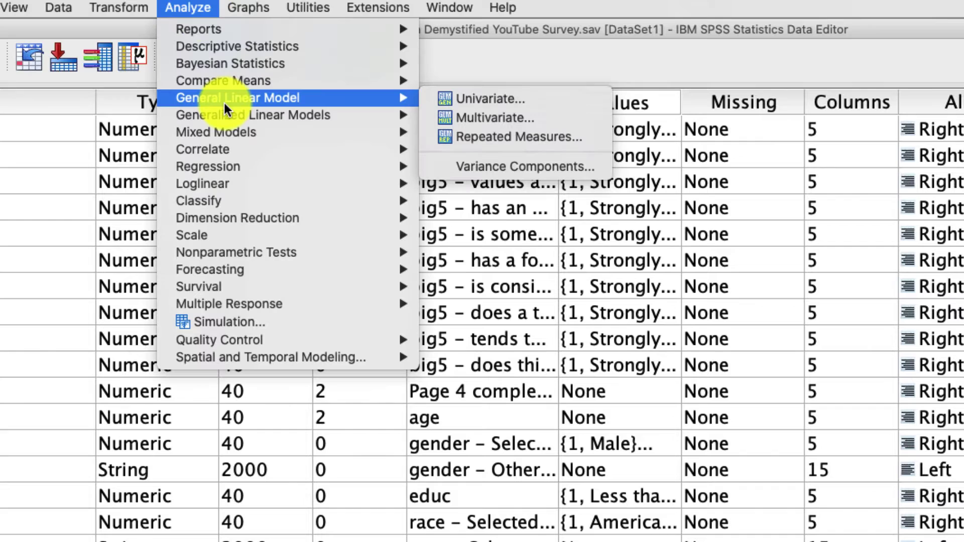
{"action": "left_click", "coordinate": [470, 98]}
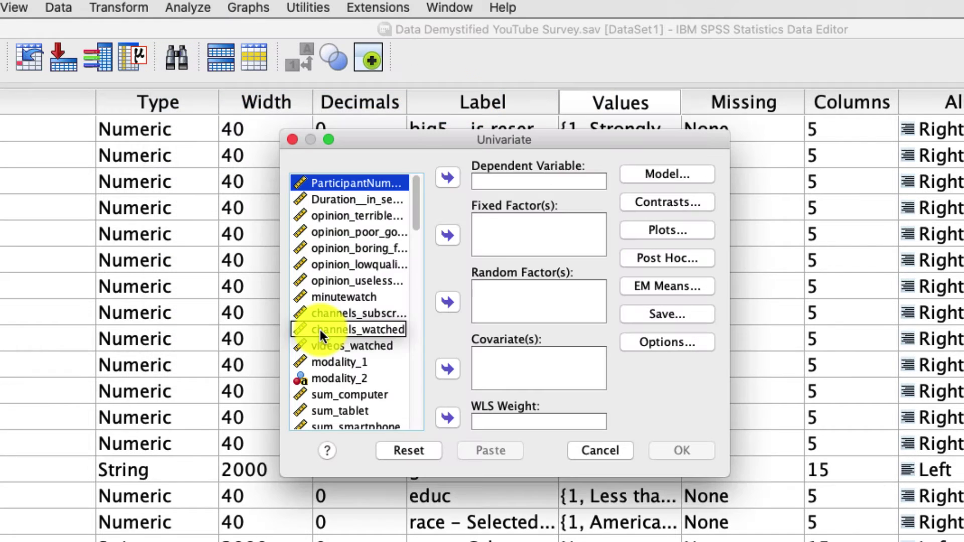
{"action": "left_click", "coordinate": [320, 329]}
{"action": "scroll", "coordinate": [327, 332], "scroll_direction": "down", "scroll_amount": 7}
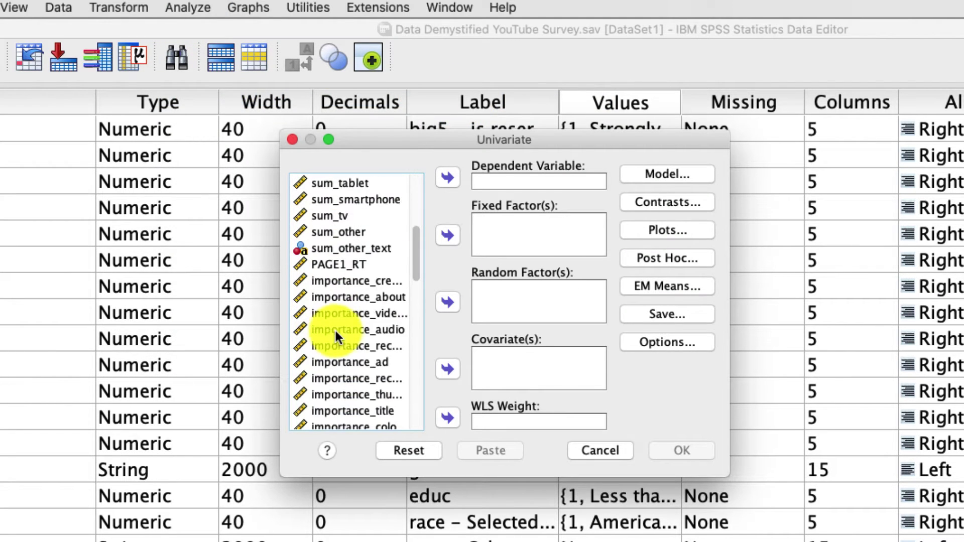
{"action": "scroll", "coordinate": [382, 400], "scroll_direction": "down", "scroll_amount": 2}
{"action": "left_click", "coordinate": [381, 397]}
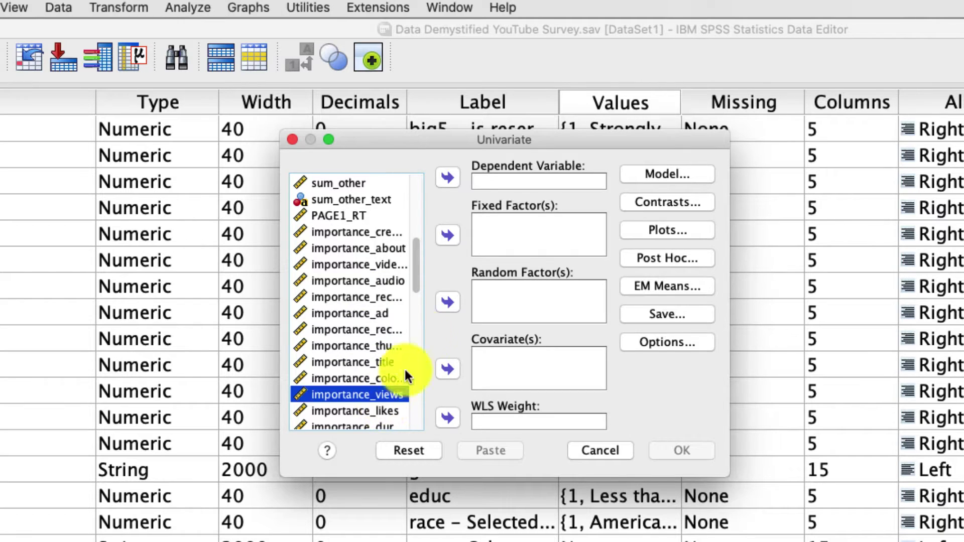
{"action": "left_click", "coordinate": [456, 176]}
- Add gender and citizen as fixed factors
{"action": "scroll", "coordinate": [378, 341], "scroll_direction": "down", "scroll_amount": 10}
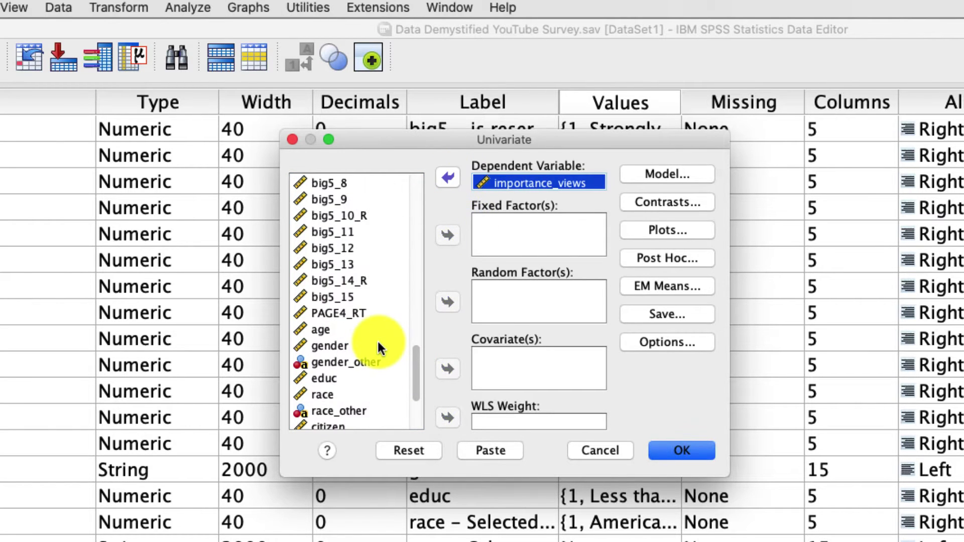
{"action": "left_click", "coordinate": [339, 329]}
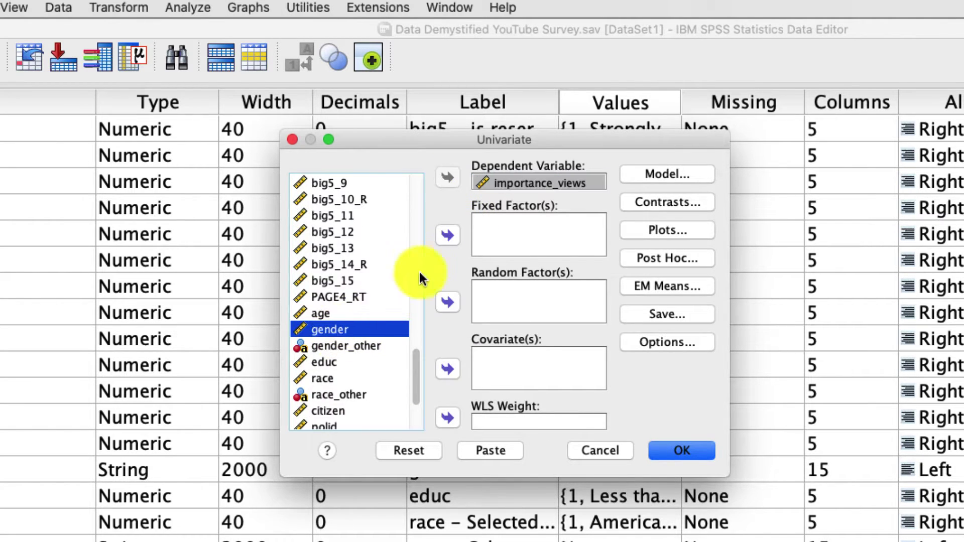
{"action": "left_click", "coordinate": [443, 238]}
{"action": "left_click", "coordinate": [349, 394]}
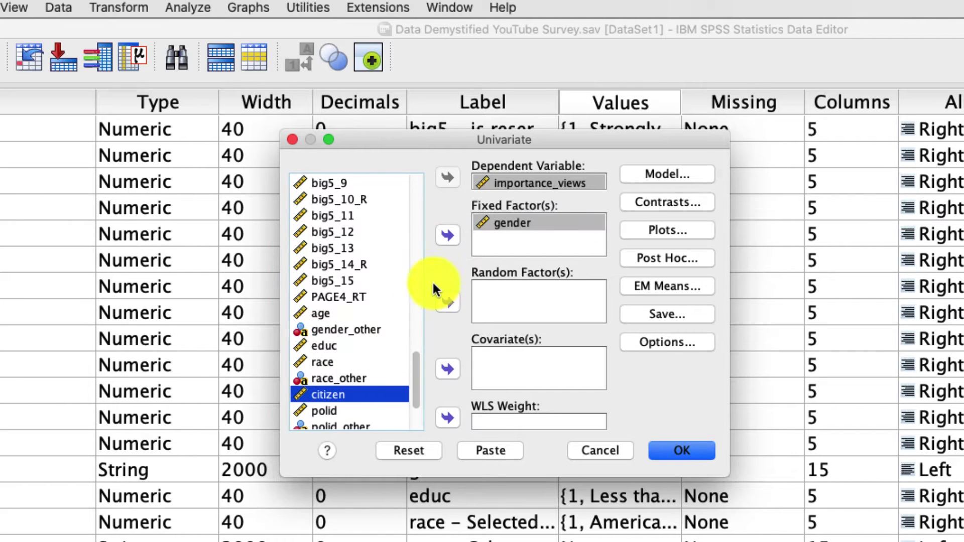
{"action": "left_click", "coordinate": [448, 235]}
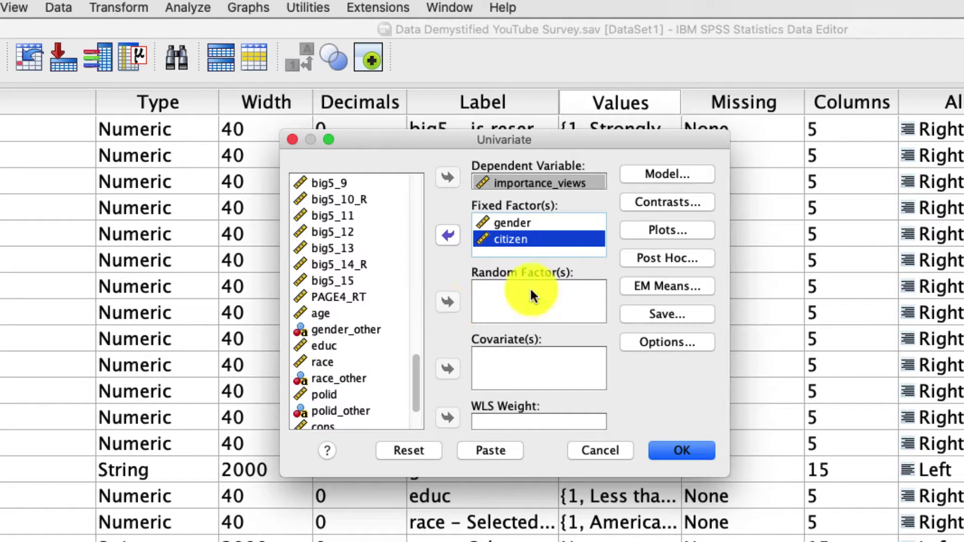
- Add a gender*citizen profile plot as a bar chart with confidence-interval error bars
{"action": "left_click", "coordinate": [651, 231]}
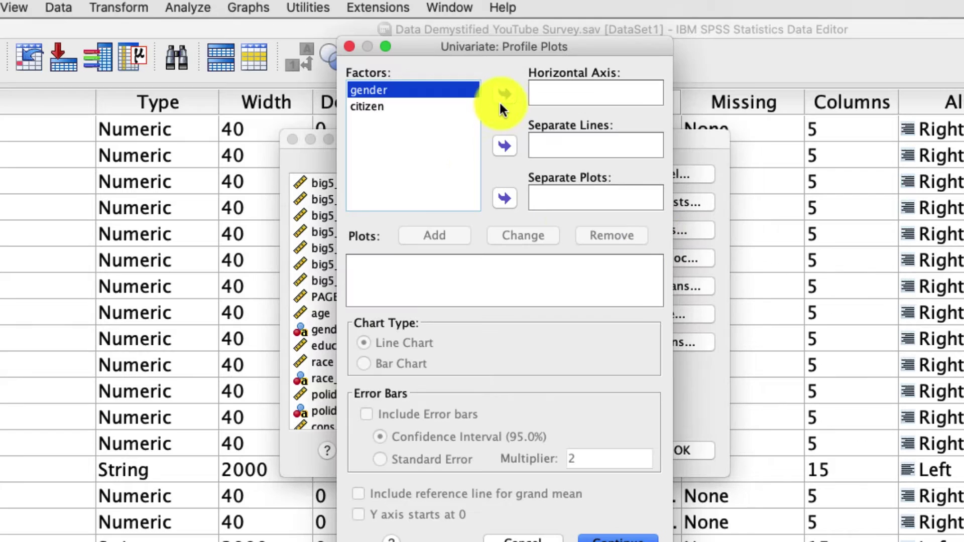
{"action": "left_click", "coordinate": [503, 95]}
{"action": "left_click", "coordinate": [437, 107]}
{"action": "left_click", "coordinate": [504, 146]}
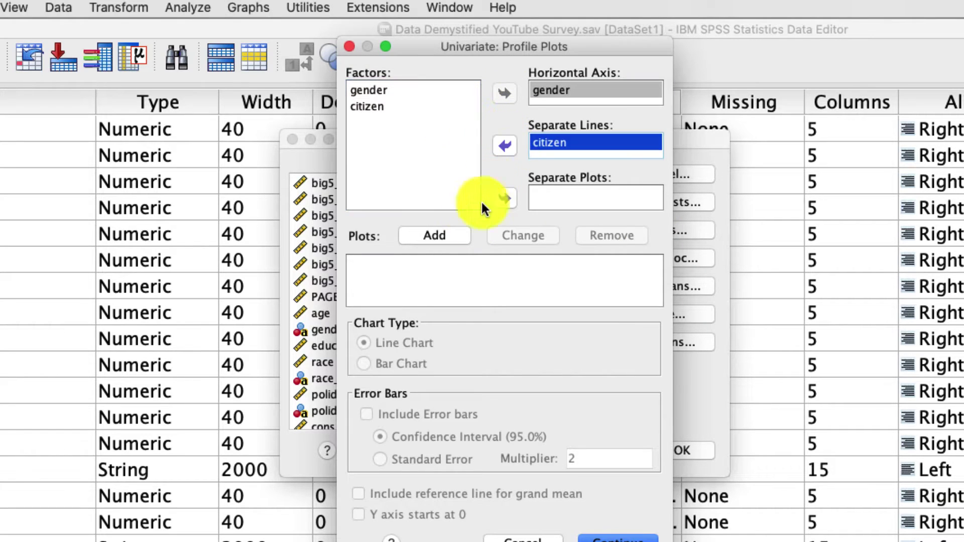
{"action": "left_click", "coordinate": [445, 233]}
{"action": "left_click", "coordinate": [409, 359]}
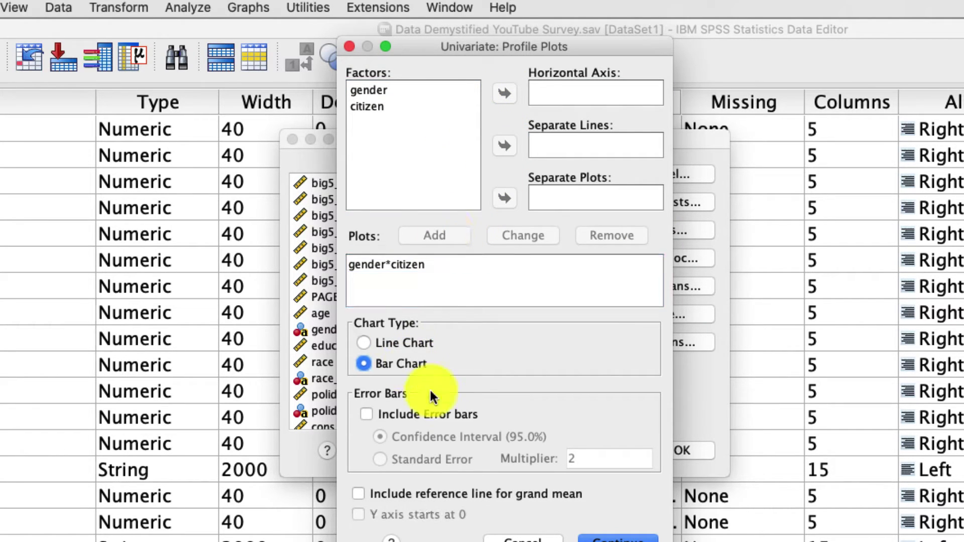
{"action": "left_click", "coordinate": [446, 412]}
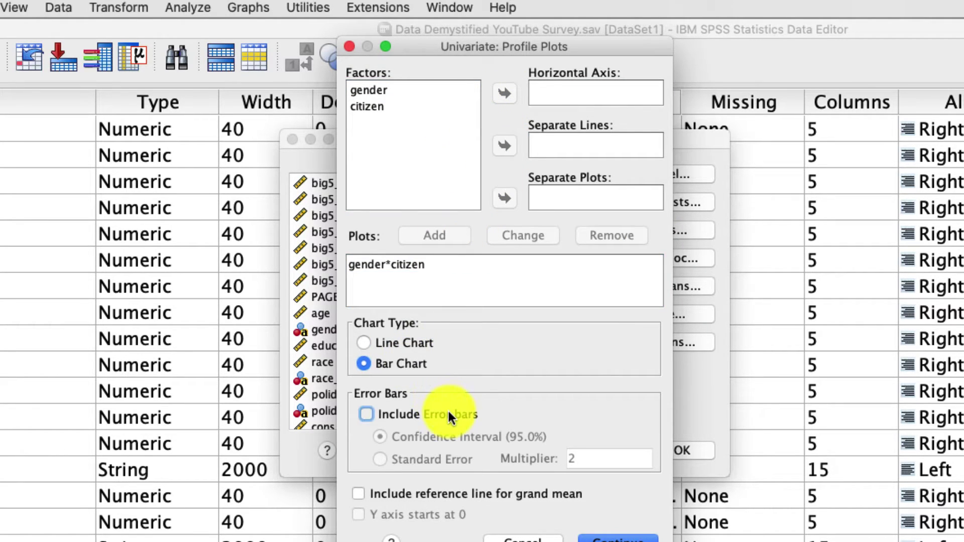
{"action": "left_click", "coordinate": [592, 540]}
- Request estimated marginal means for gender, citizen and gender*citizen
{"action": "left_click", "coordinate": [655, 280]}
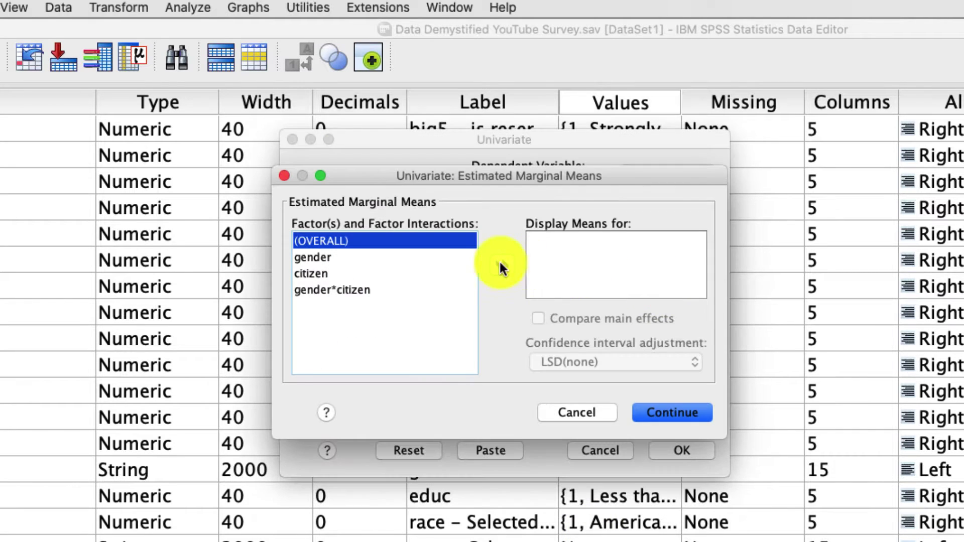
{"action": "key", "text": "super+a"}
{"action": "left_click", "coordinate": [511, 266]}
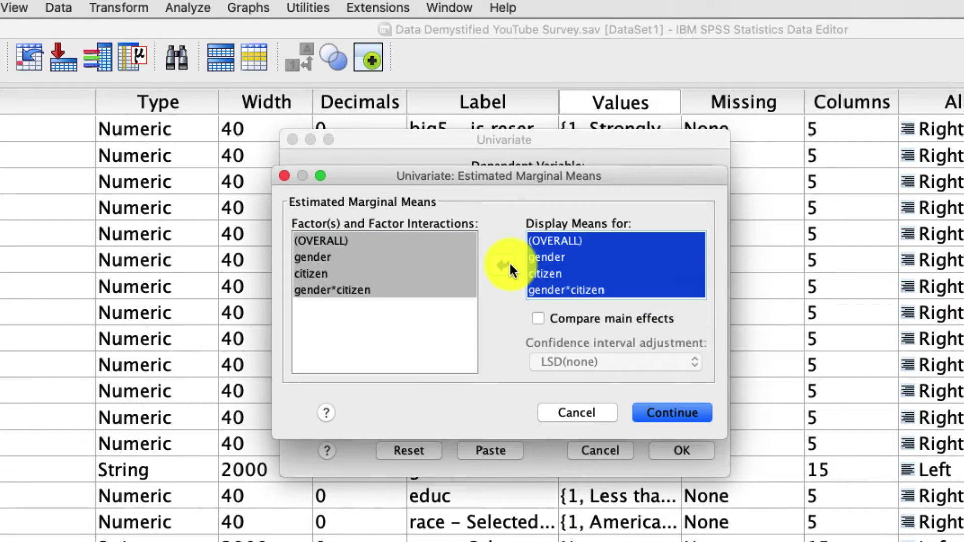
{"action": "left_click", "coordinate": [674, 412]}
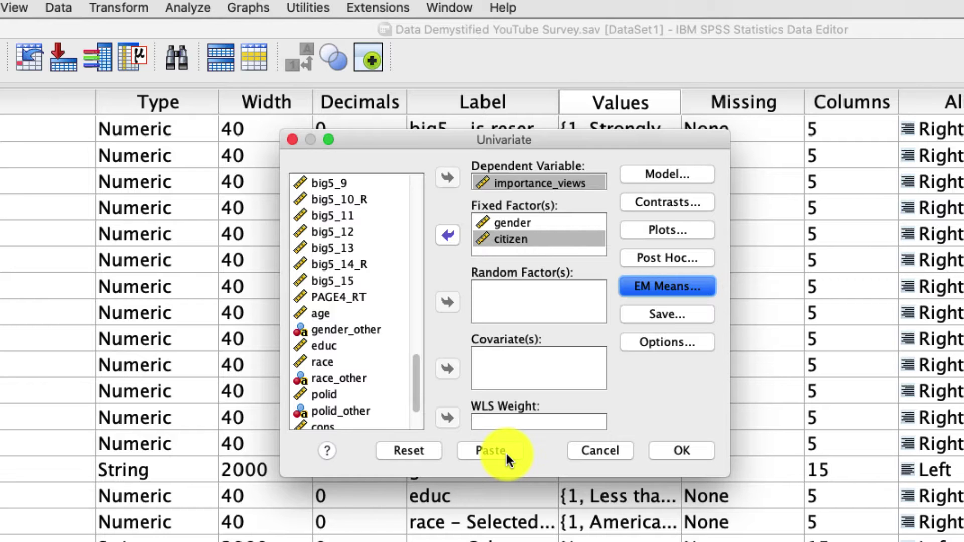
- Paste the analysis as syntax and replace the UNIANOVA command with GLM
{"action": "left_click", "coordinate": [495, 450]}
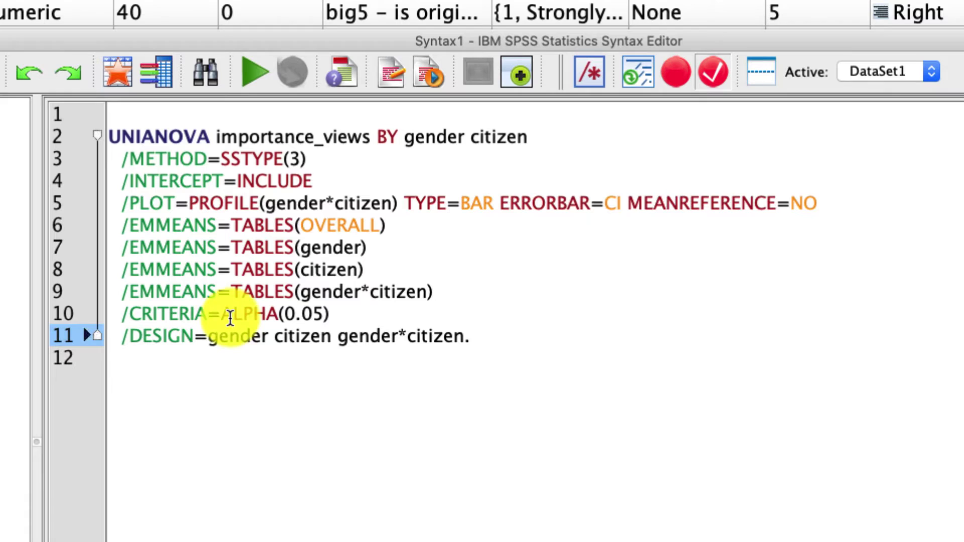
{"action": "double_click", "coordinate": [152, 134]}
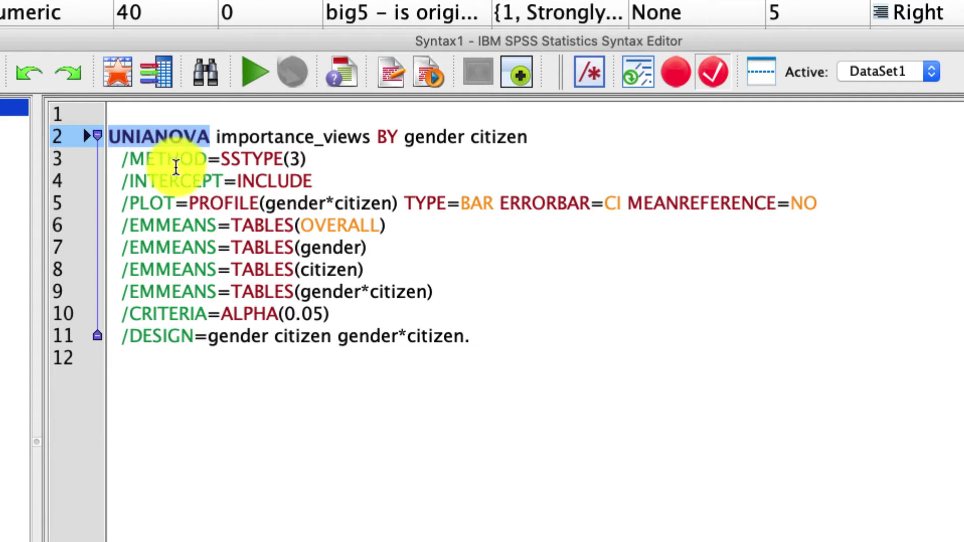
{"action": "type", "text": "GLM"}
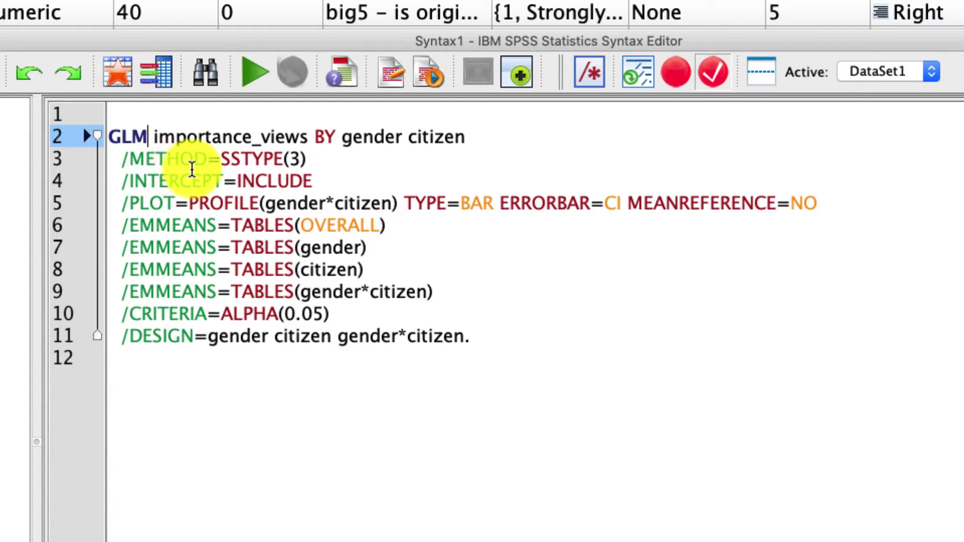
{"action": "left_click", "coordinate": [251, 77]}
{"action": "left_click", "coordinate": [497, 147]}
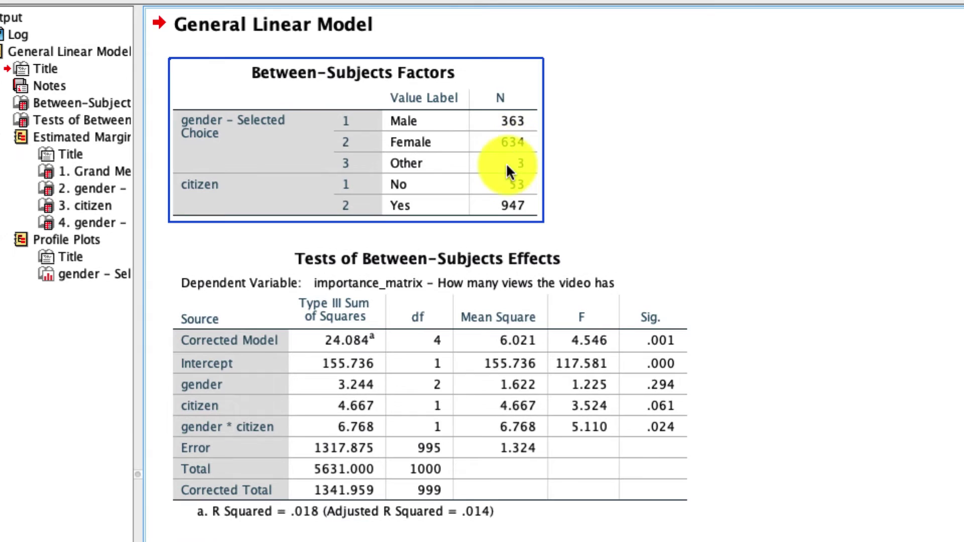
{"action": "left_click", "coordinate": [509, 380]}
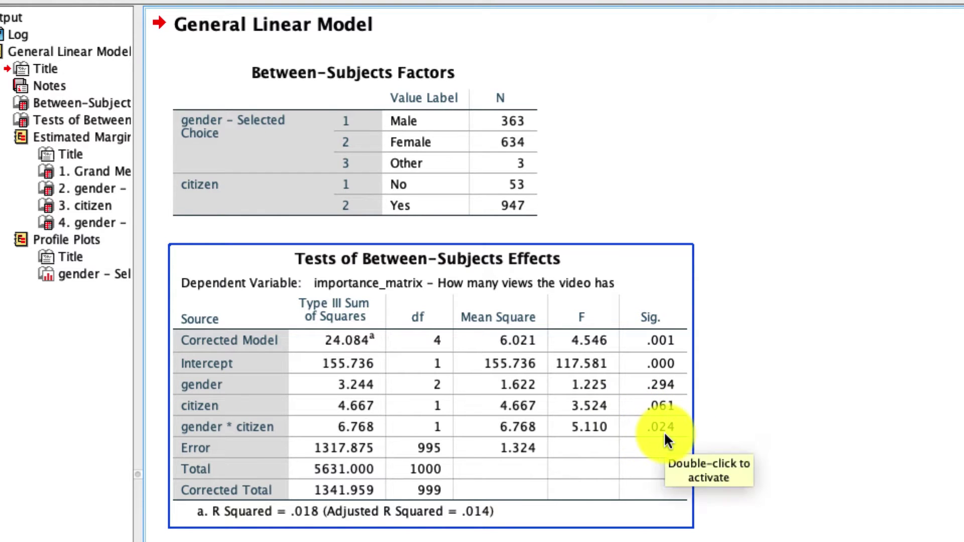
{"action": "scroll", "coordinate": [664, 432], "scroll_direction": "down", "scroll_amount": 15}
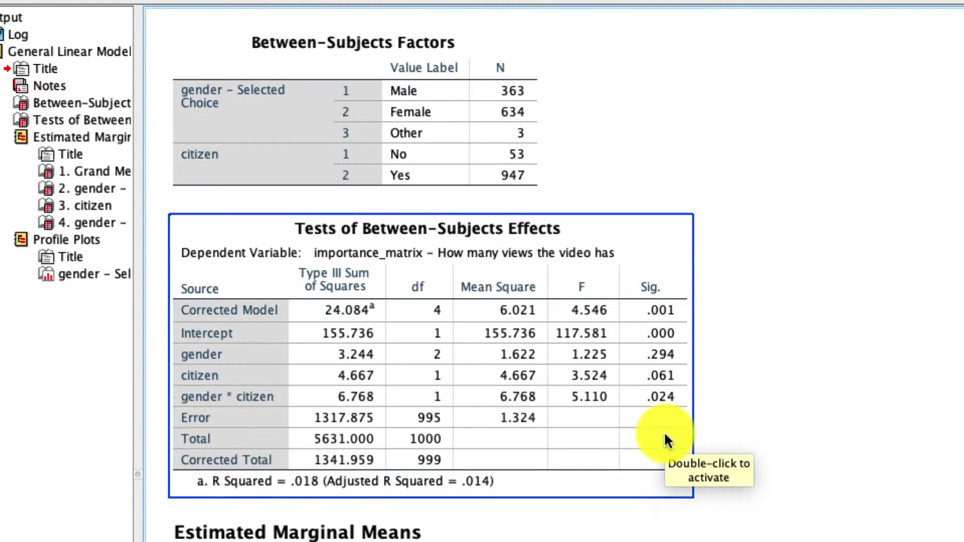
{"action": "scroll", "coordinate": [664, 432], "scroll_direction": "down", "scroll_amount": 3}
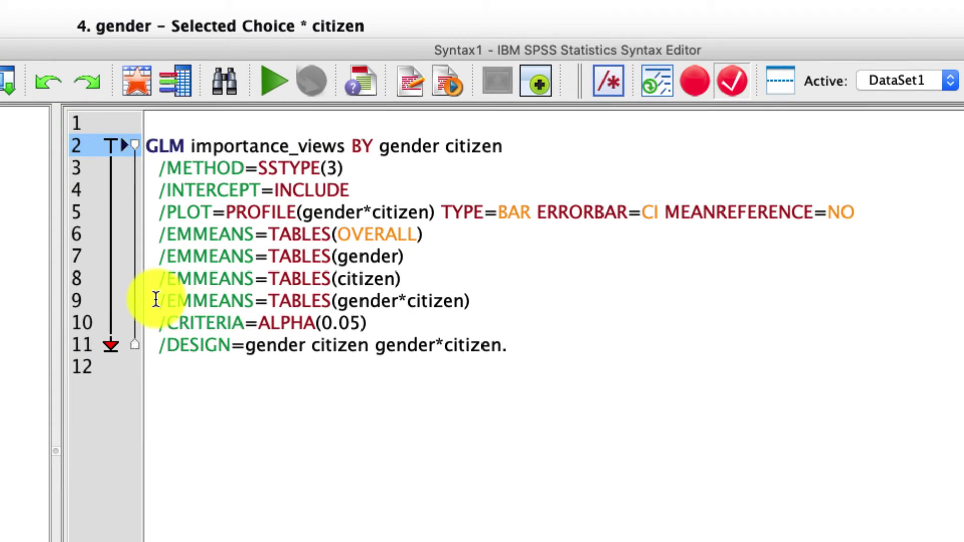
{"action": "left_click_drag", "start_coordinate": [156, 299], "coordinate": [251, 300]}
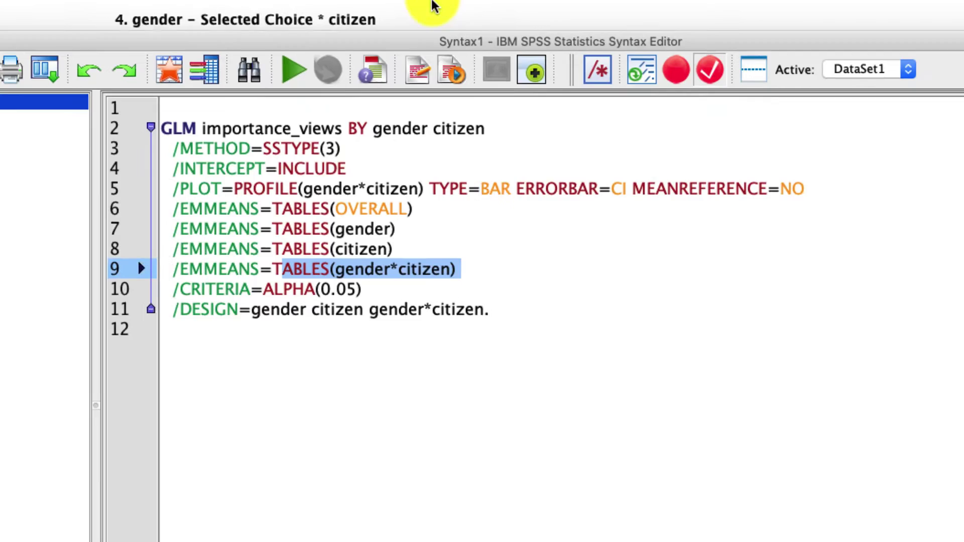
{"action": "left_click", "coordinate": [427, 19]}
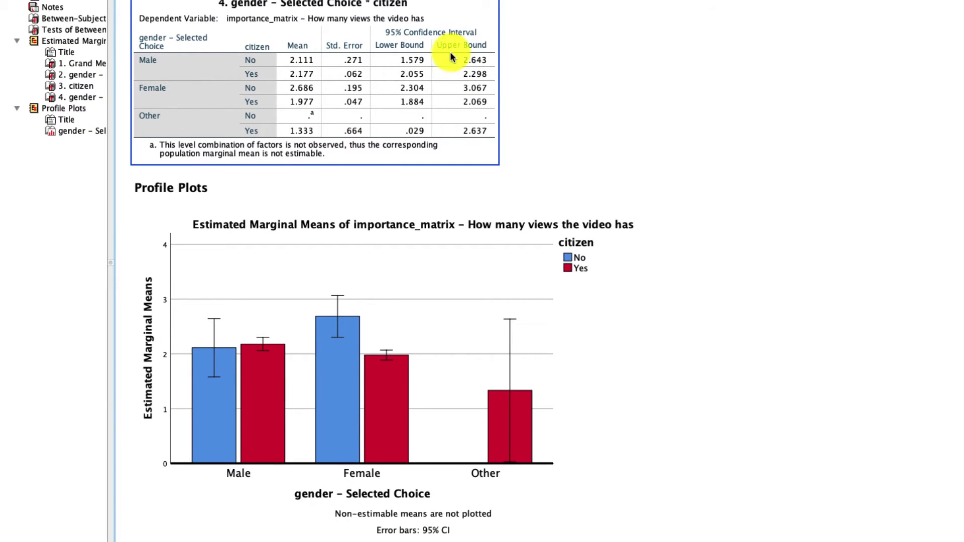
{"action": "left_click", "coordinate": [206, 378]}
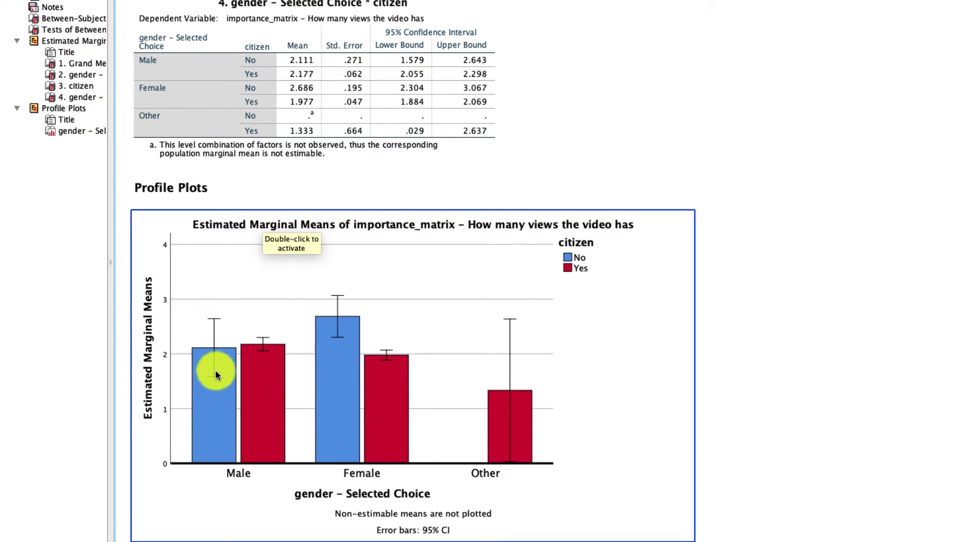
{"action": "left_click", "coordinate": [306, 140]}
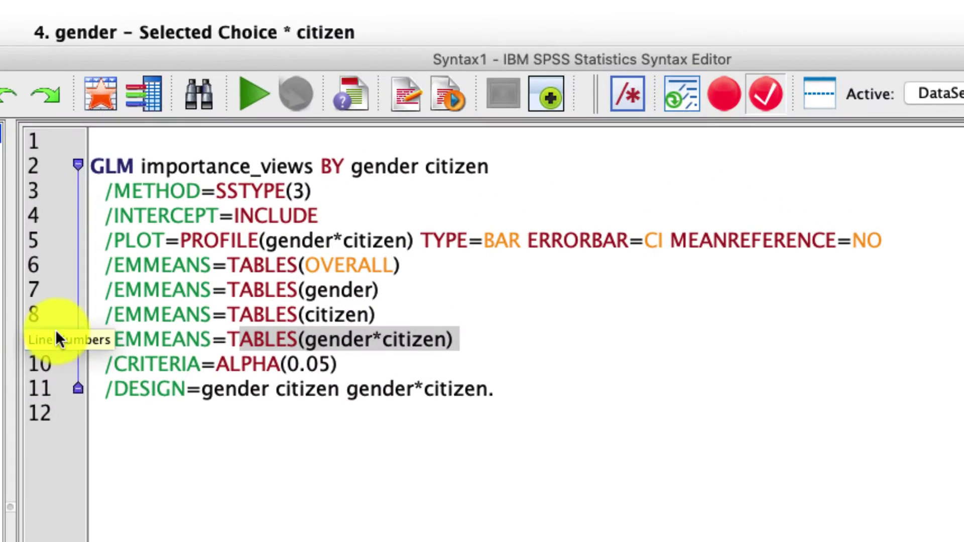
- Append compare(citizen) after TABLES(gender*citizen) on line 9 of the syntax
{"action": "left_click", "coordinate": [490, 338]}
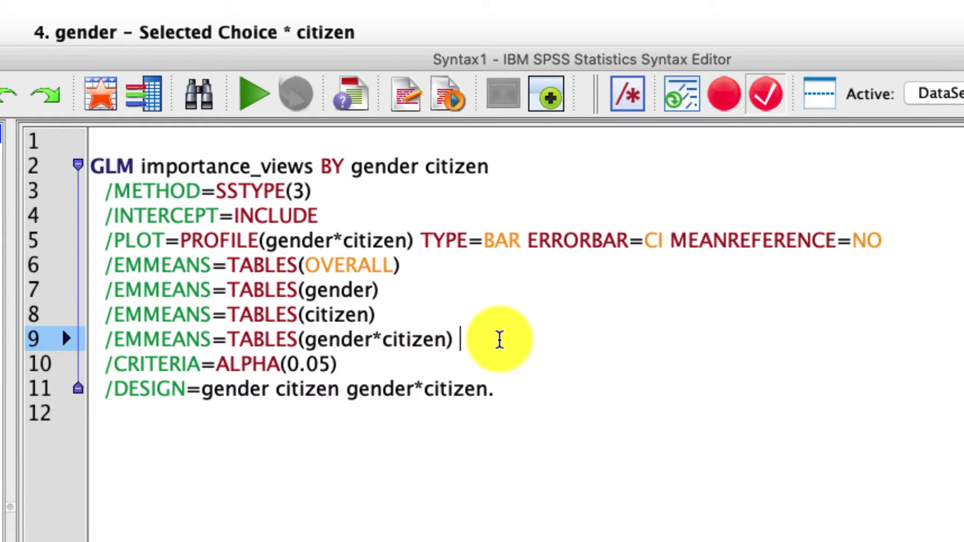
{"action": "type", "text": "compare("}
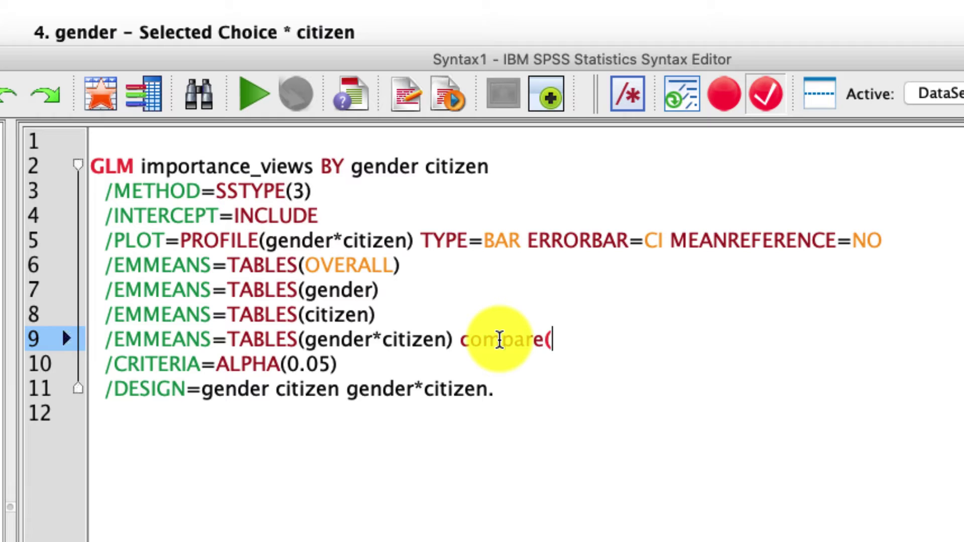
{"action": "type", "text": "citizen)"}
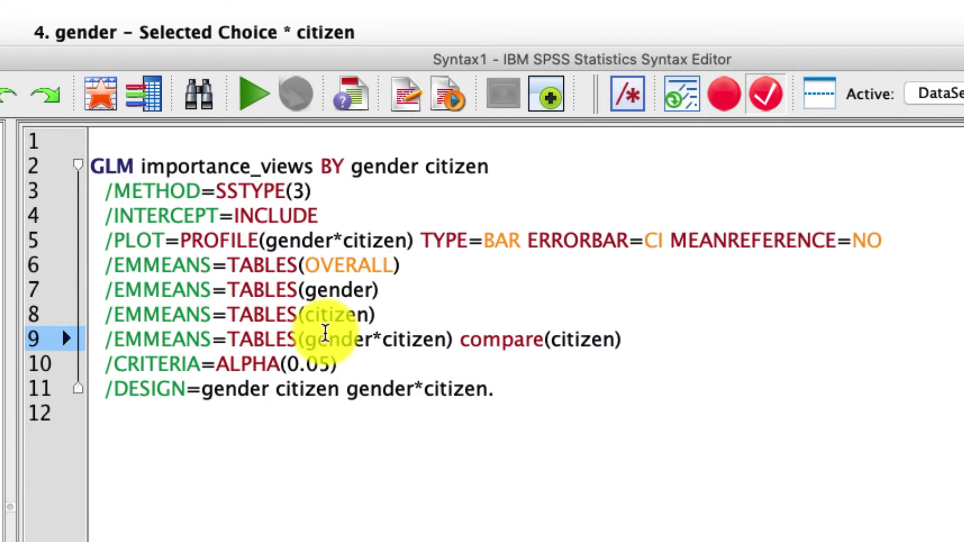
- Run the edited GLM and review the Estimates and Pairwise Comparisons of citizen within each gender
{"action": "left_click", "coordinate": [251, 95]}
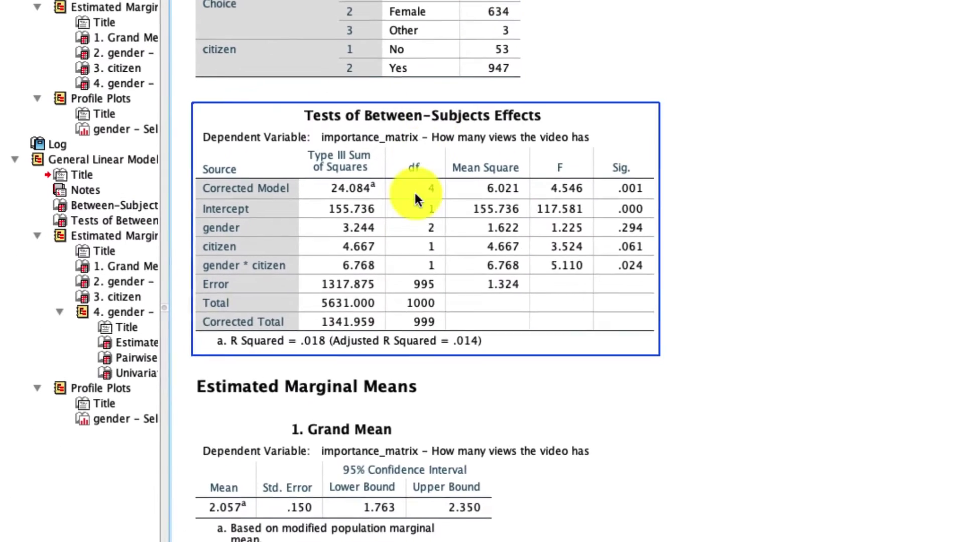
{"action": "scroll", "coordinate": [420, 254], "scroll_direction": "down", "scroll_amount": 15}
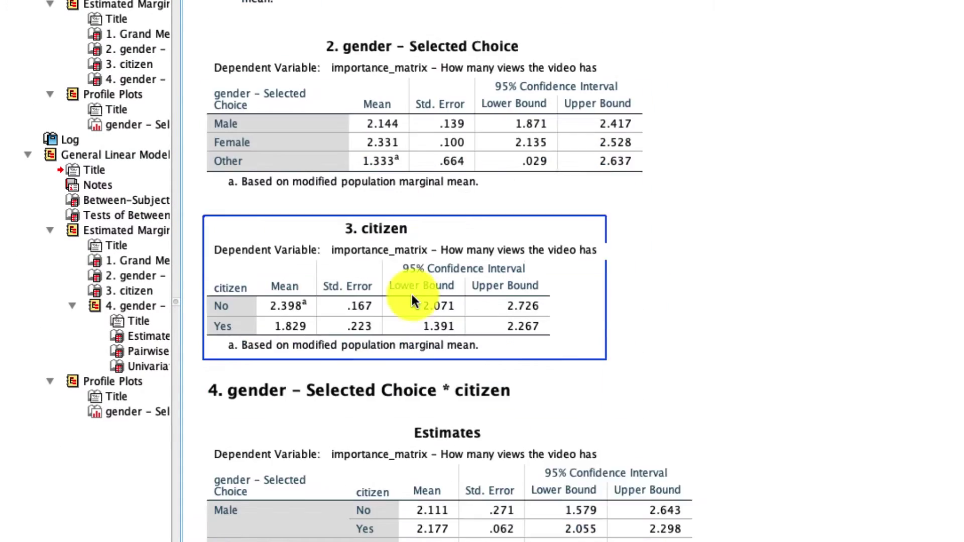
{"action": "scroll", "coordinate": [412, 300], "scroll_direction": "down", "scroll_amount": 5}
{"action": "left_click", "coordinate": [420, 366]}
{"action": "scroll", "coordinate": [402, 151], "scroll_direction": "down", "scroll_amount": 5}
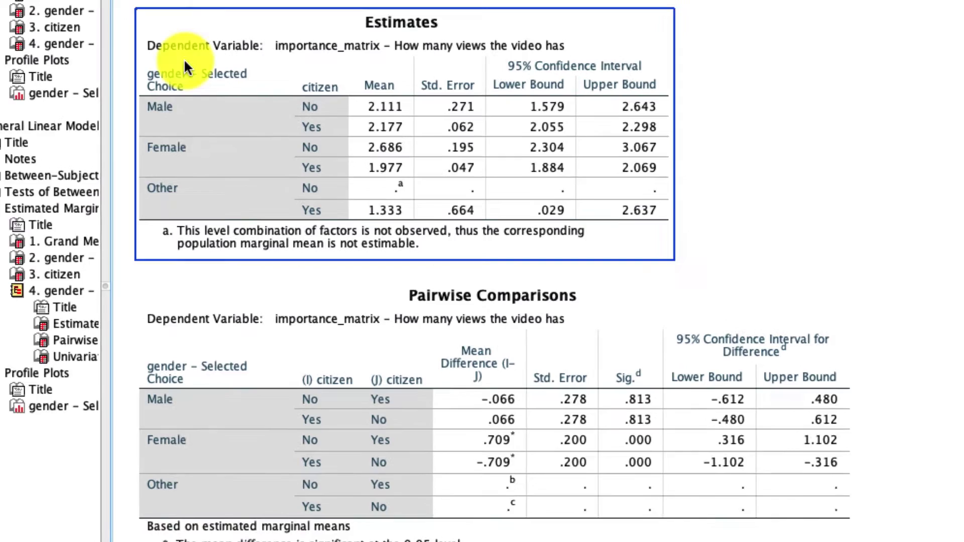
{"action": "left_click", "coordinate": [176, 371]}
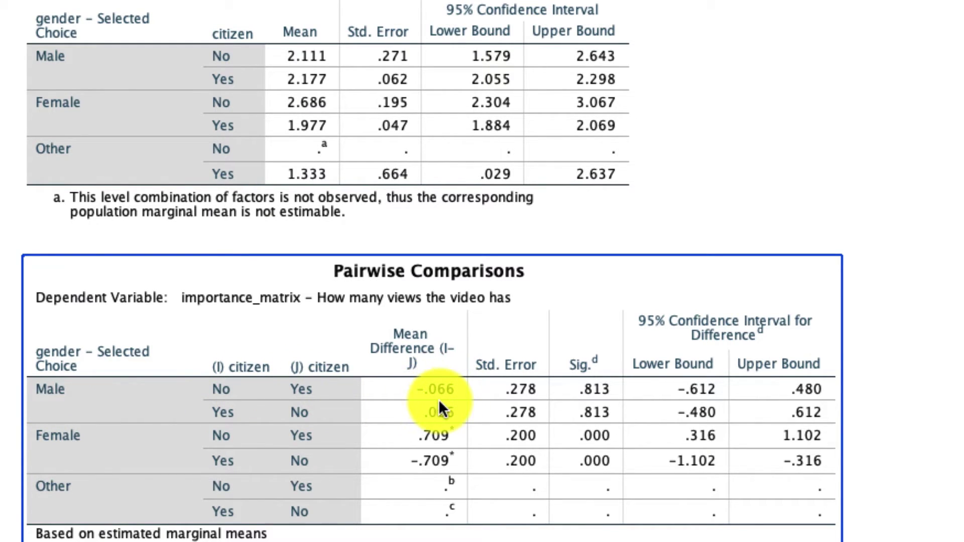
{"action": "left_click", "coordinate": [336, 133]}
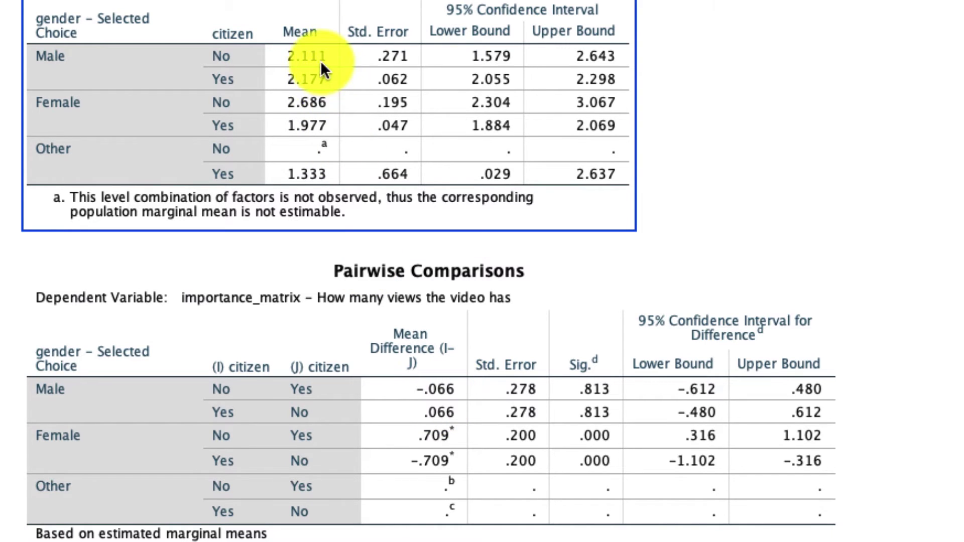
{"action": "left_click", "coordinate": [511, 378]}
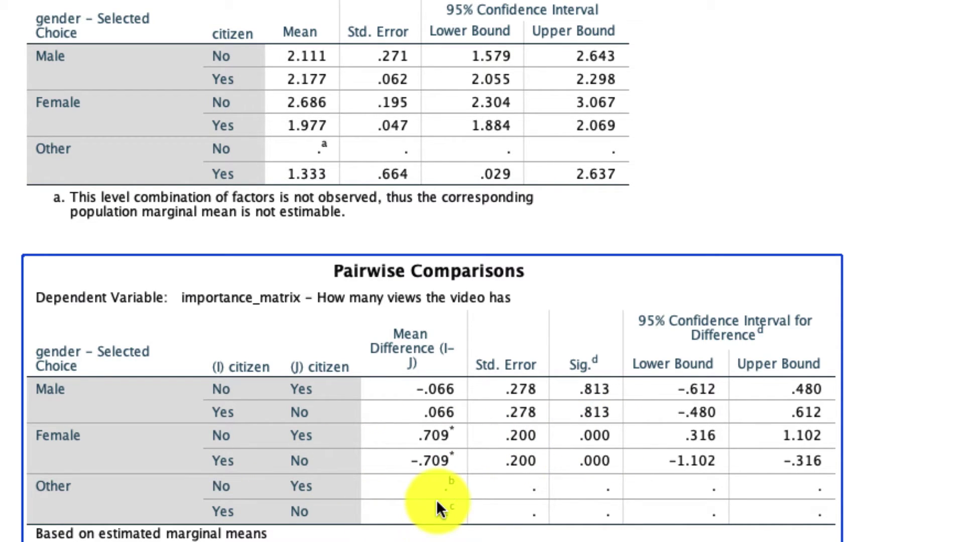
{"action": "scroll", "coordinate": [436, 499], "scroll_direction": "down", "scroll_amount": 10}
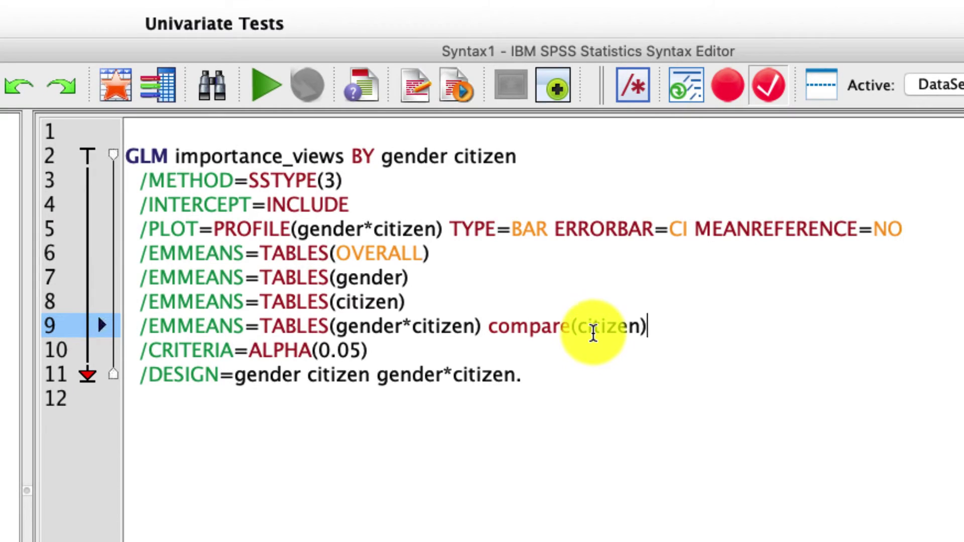
- Change compare(citizen) to compare(gender) and rerun the GLM syntax
{"action": "double_click", "coordinate": [593, 334]}
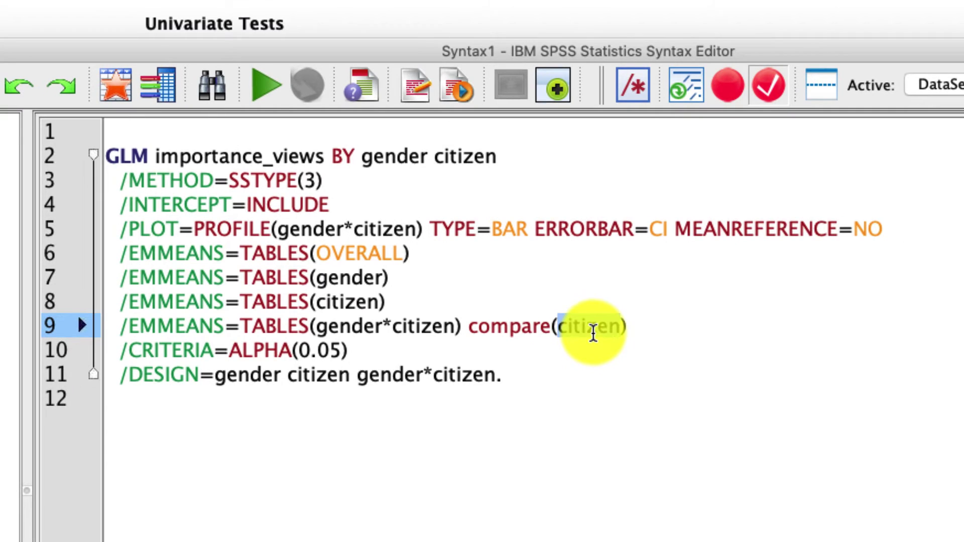
{"action": "type", "text": "gender"}
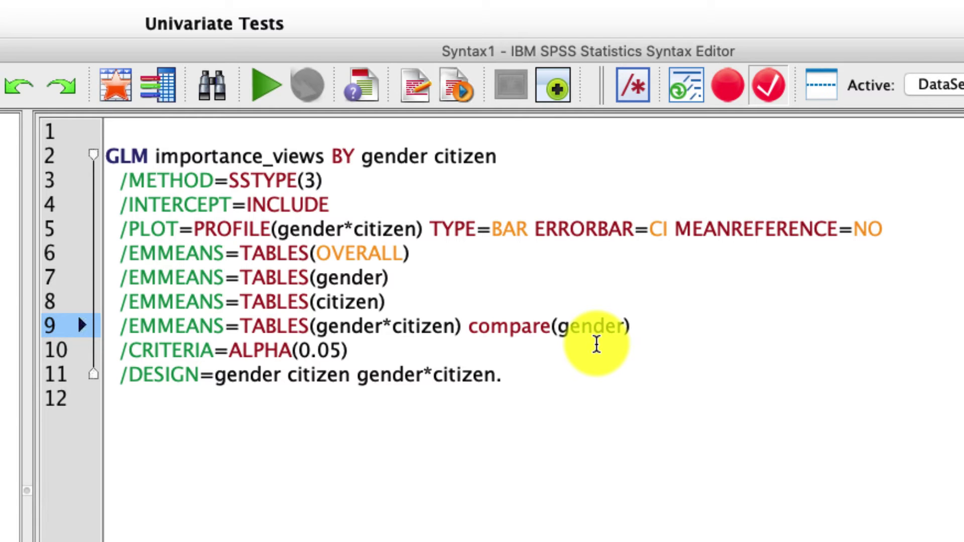
{"action": "left_click", "coordinate": [259, 84]}
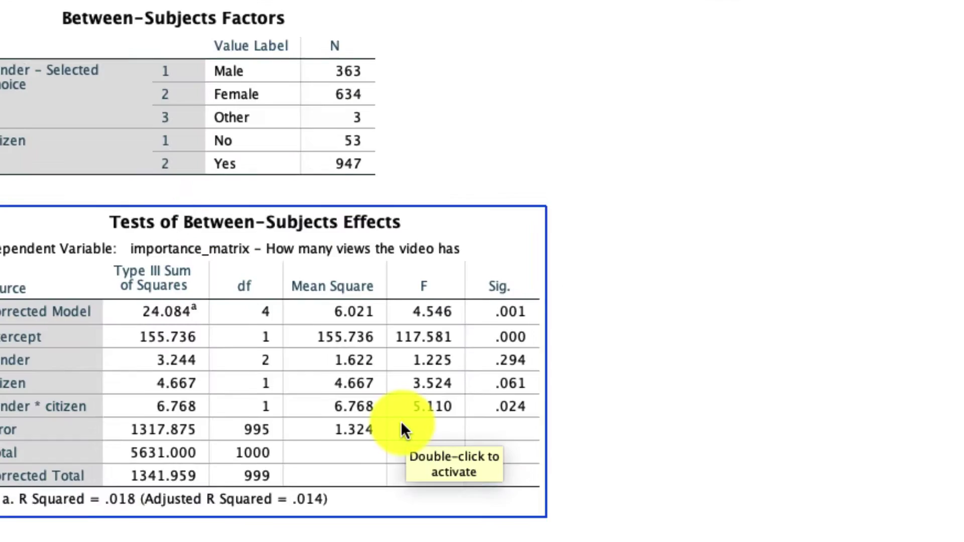
{"action": "scroll", "coordinate": [400, 427], "scroll_direction": "down", "scroll_amount": 15}
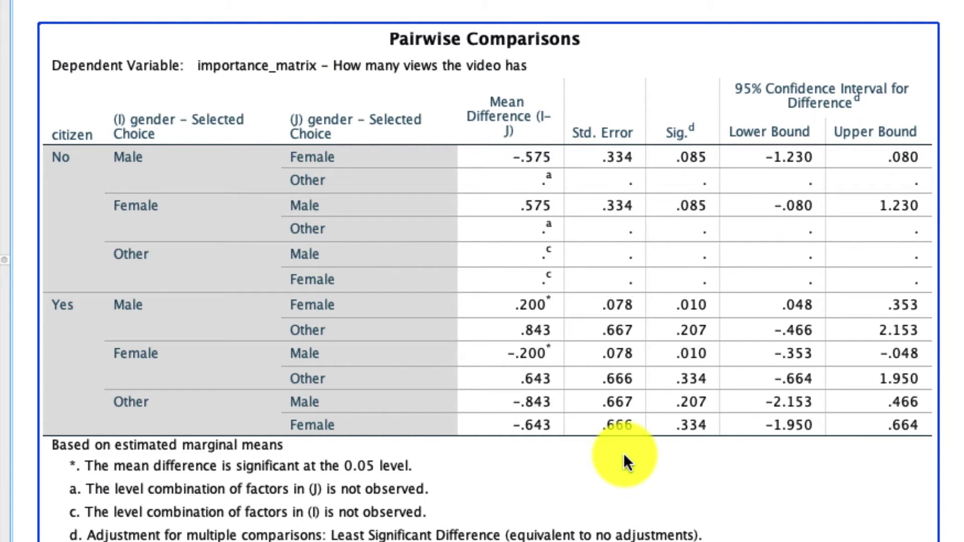
- Add adj(bonf) after compare(gender) and rerun for Bonferroni-adjusted gender comparisons
{"action": "type", "text": "are(gender) a"}
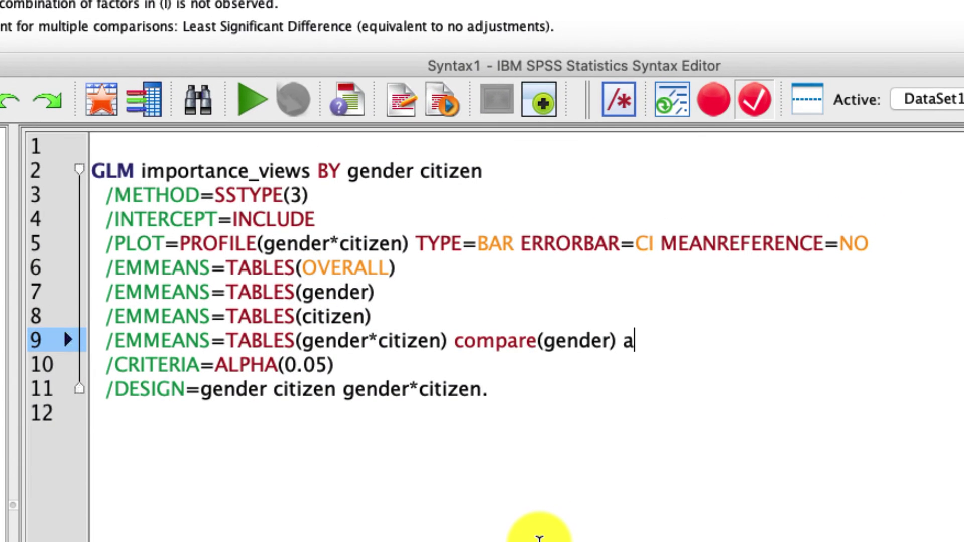
{"action": "type", "text": "dj("}
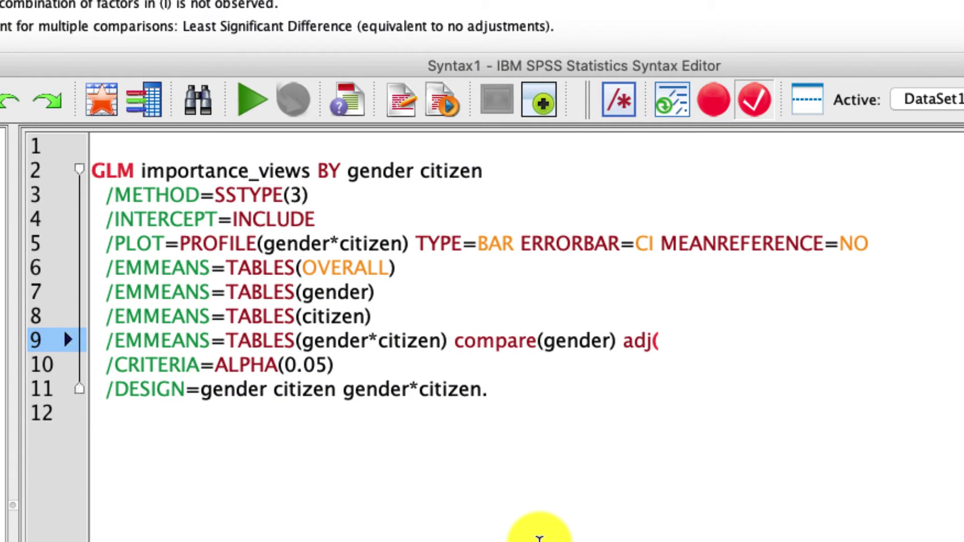
{"action": "type", "text": "bonf)"}
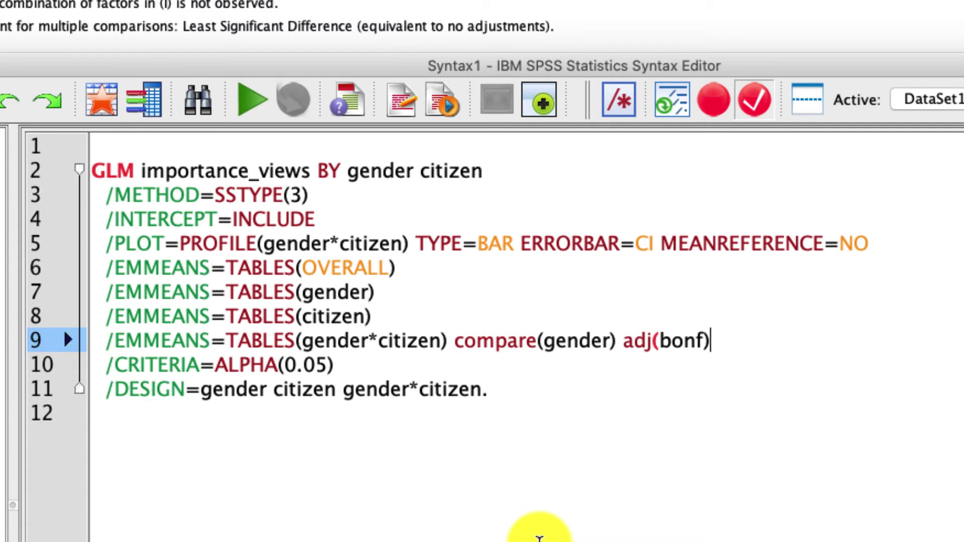
{"action": "left_click", "coordinate": [239, 95]}
{"action": "scroll", "coordinate": [453, 216], "scroll_direction": "down", "scroll_amount": 15}
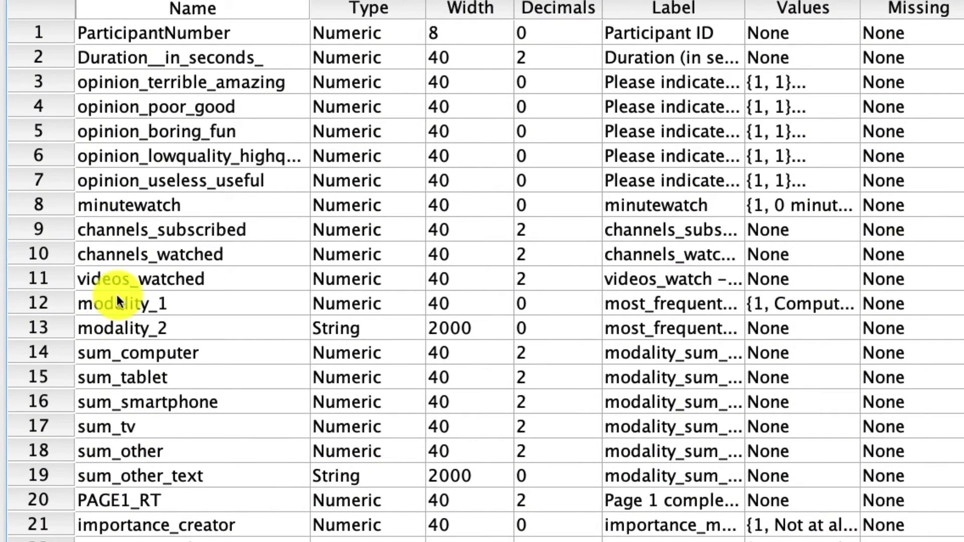
- Inspect the value labels defined for minutewatch
{"action": "left_click", "coordinate": [133, 205]}
{"action": "left_click", "coordinate": [814, 206]}
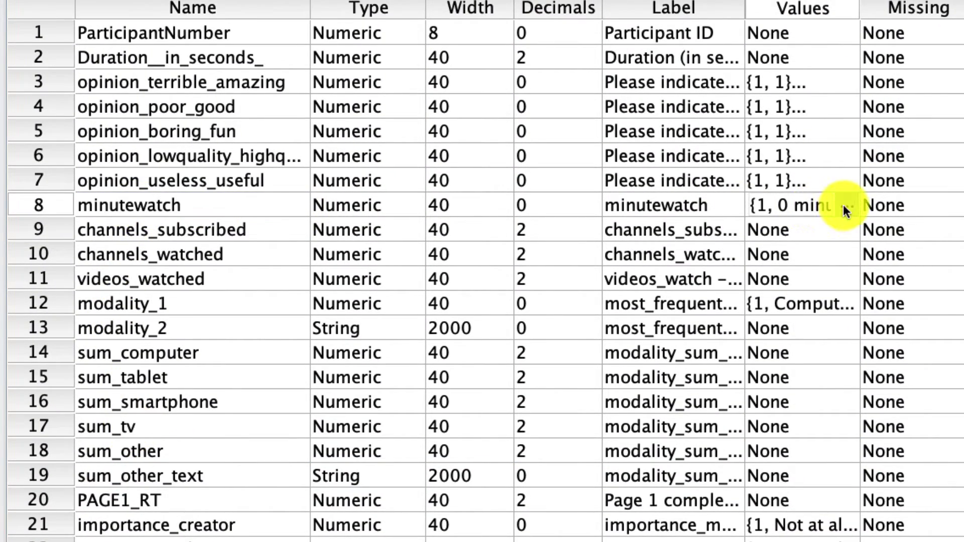
{"action": "left_click", "coordinate": [846, 206]}
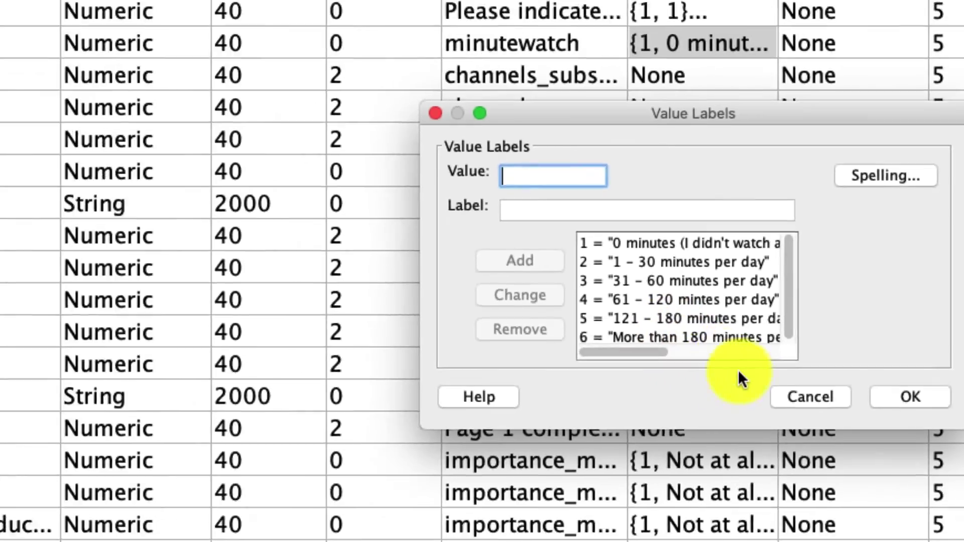
{"action": "left_click", "coordinate": [802, 455]}
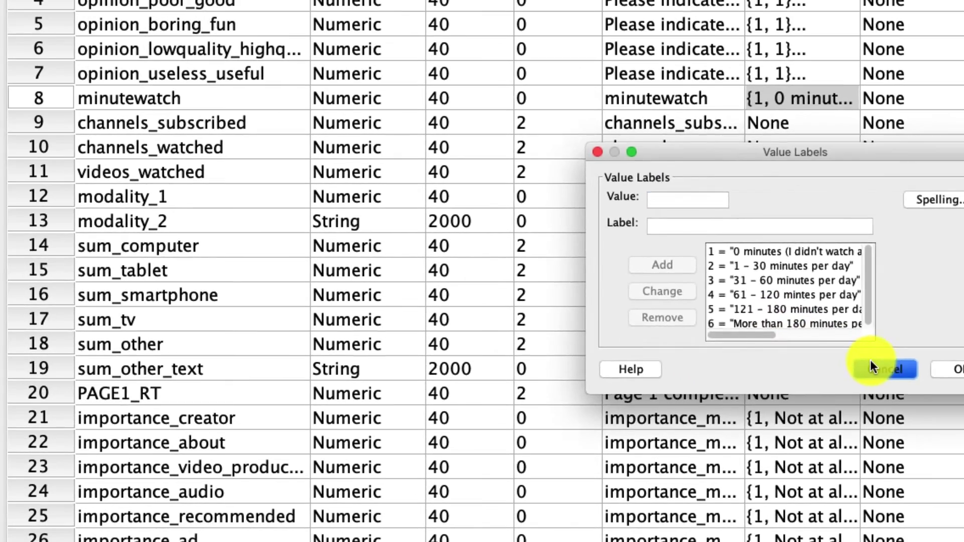
- Inspect the value labels defined for educ
{"action": "scroll", "coordinate": [473, 316], "scroll_direction": "down", "scroll_amount": 15}
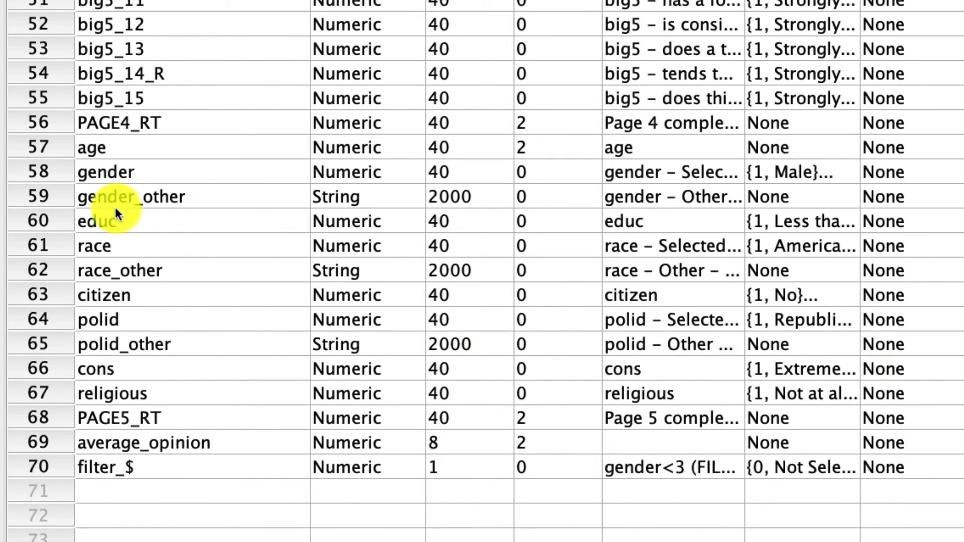
{"action": "left_click", "coordinate": [246, 225]}
{"action": "left_click", "coordinate": [812, 221]}
{"action": "left_click", "coordinate": [844, 221]}
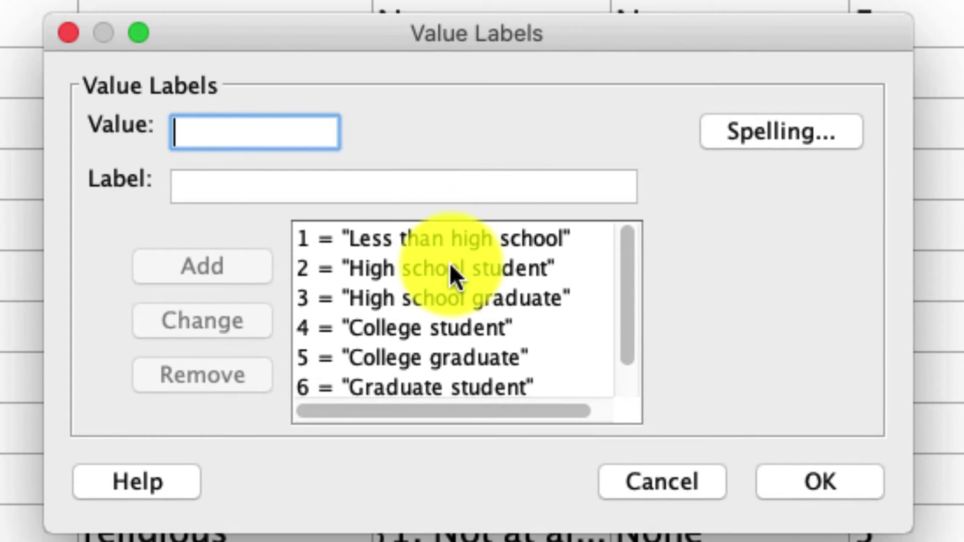
{"action": "scroll", "coordinate": [455, 323], "scroll_direction": "down", "scroll_amount": 1}
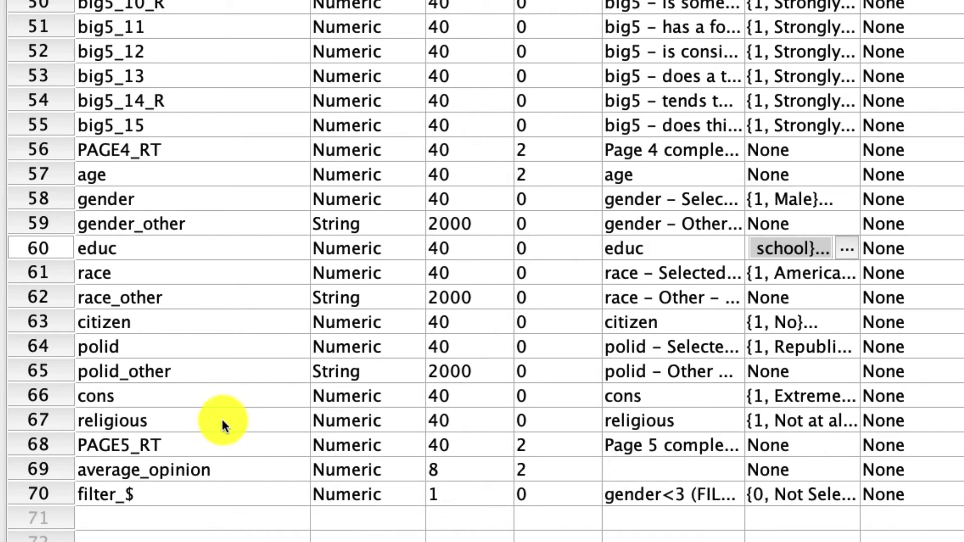
{"action": "left_click", "coordinate": [206, 473]}
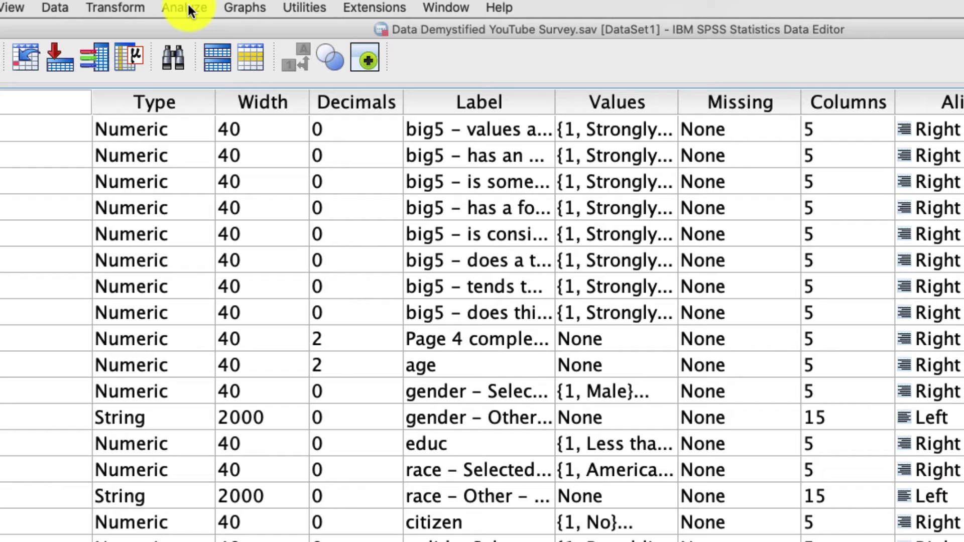
- Set up a Univariate GLM of average_opinion with minutewatch and educ as fixed factors
{"action": "left_click", "coordinate": [190, 9]}
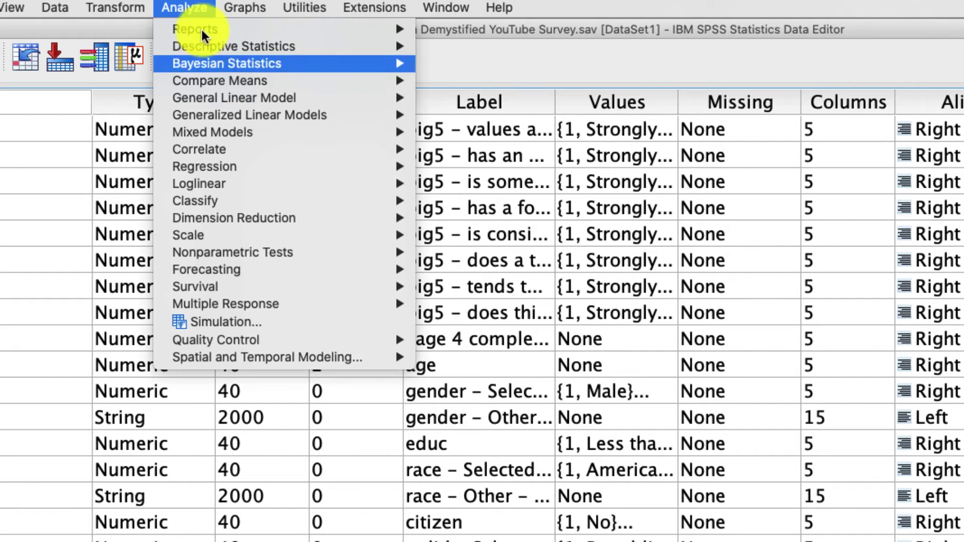
{"action": "mouse_move", "coordinate": [204, 97]}
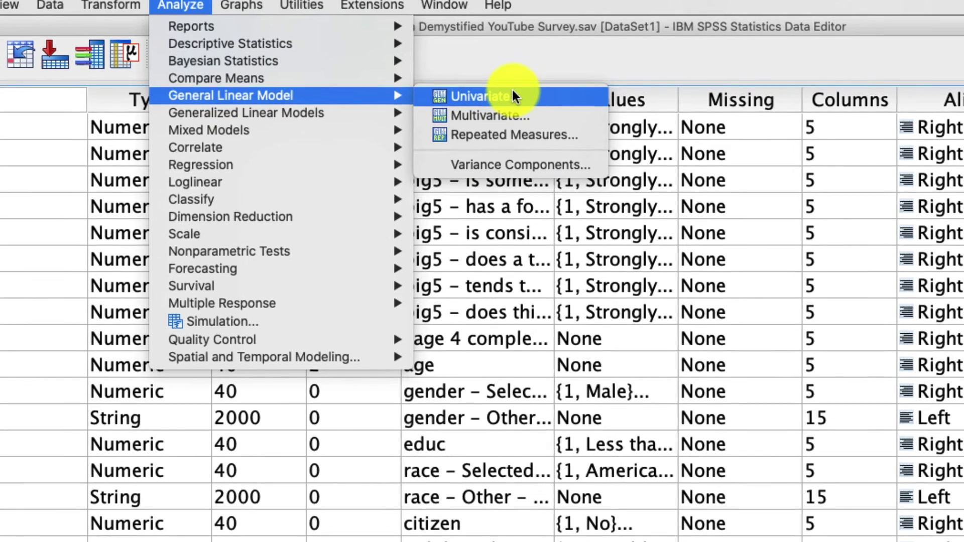
{"action": "left_click", "coordinate": [516, 99]}
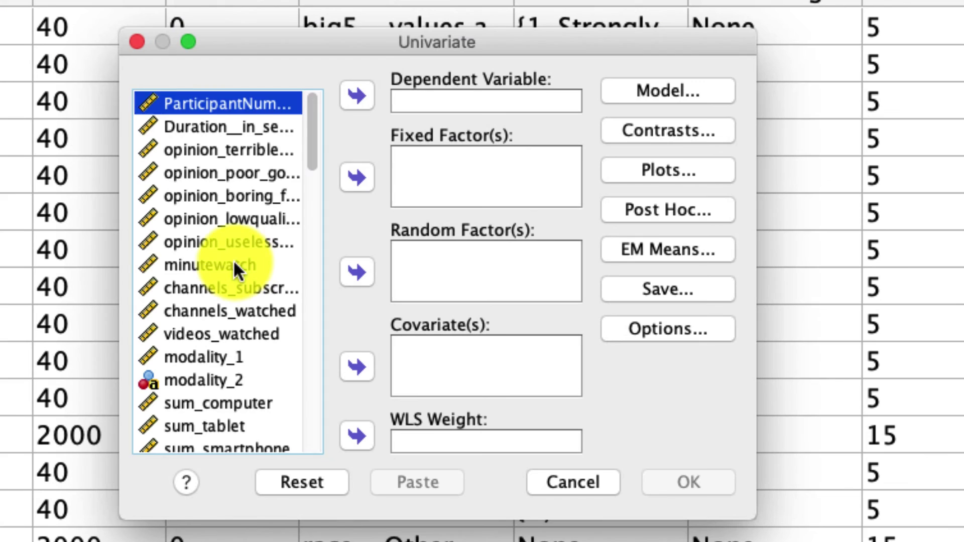
{"action": "left_click", "coordinate": [234, 263]}
{"action": "left_click", "coordinate": [345, 173]}
{"action": "scroll", "coordinate": [250, 303], "scroll_direction": "down", "scroll_amount": 15}
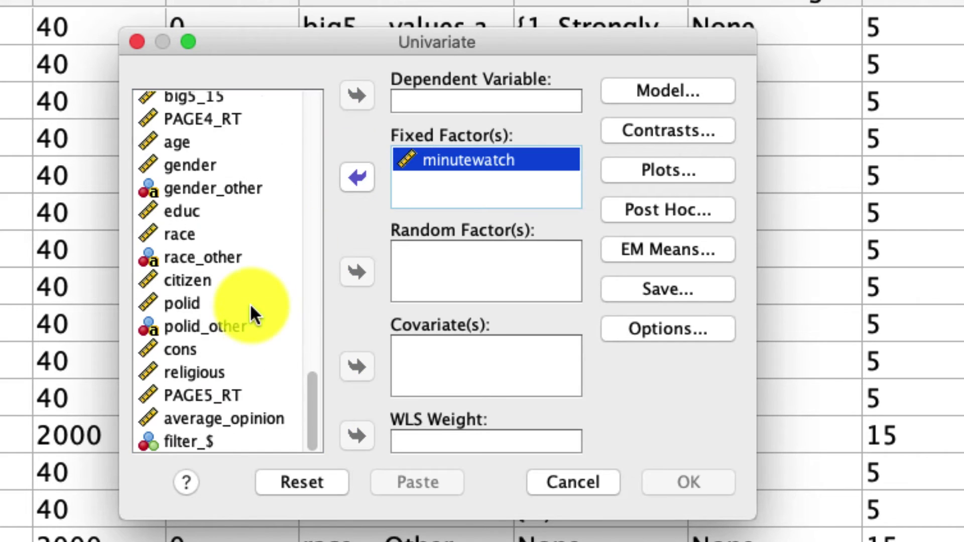
{"action": "left_click", "coordinate": [190, 211]}
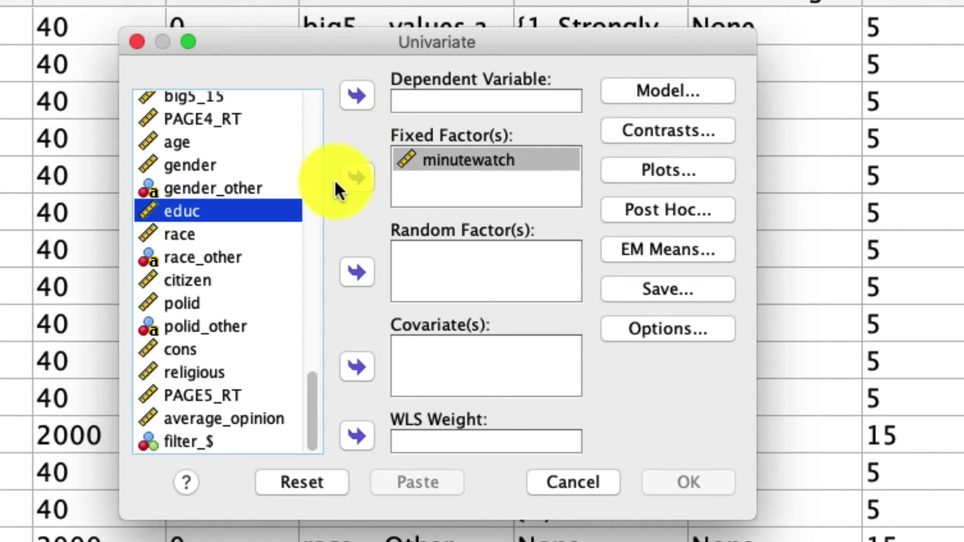
{"action": "left_click", "coordinate": [352, 178]}
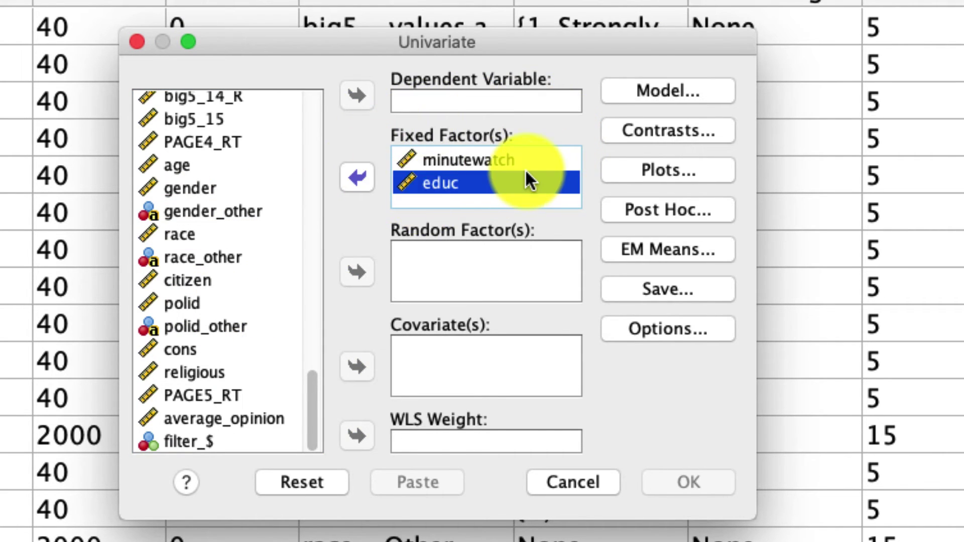
{"action": "scroll", "coordinate": [229, 334], "scroll_direction": "up", "scroll_amount": 1}
{"action": "scroll", "coordinate": [227, 328], "scroll_direction": "down", "scroll_amount": 1}
{"action": "left_click", "coordinate": [221, 418]}
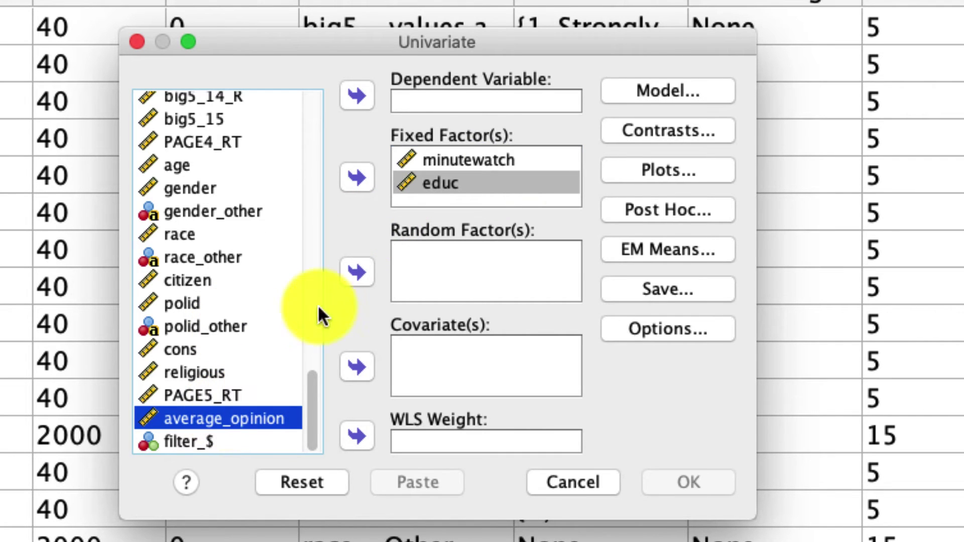
{"action": "left_click", "coordinate": [357, 97]}
- Add a minutewatch*educ bar-chart profile plot with confidence-interval error bars
{"action": "left_click", "coordinate": [668, 171]}
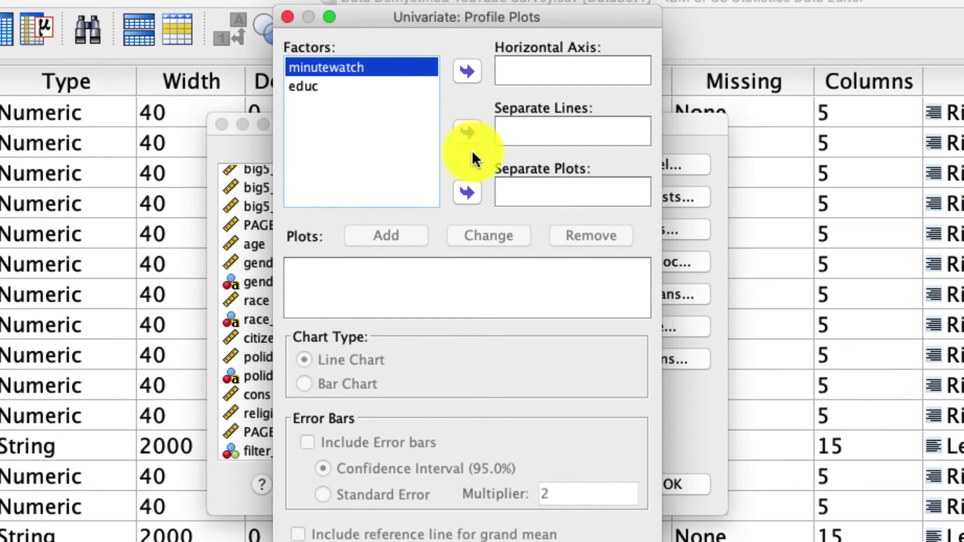
{"action": "left_click", "coordinate": [466, 71]}
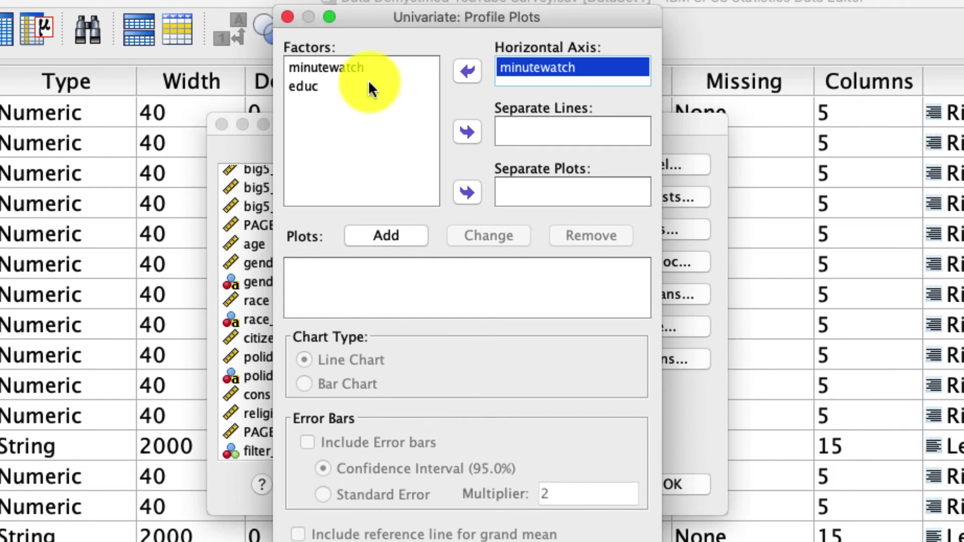
{"action": "left_click", "coordinate": [369, 87]}
{"action": "left_click", "coordinate": [467, 131]}
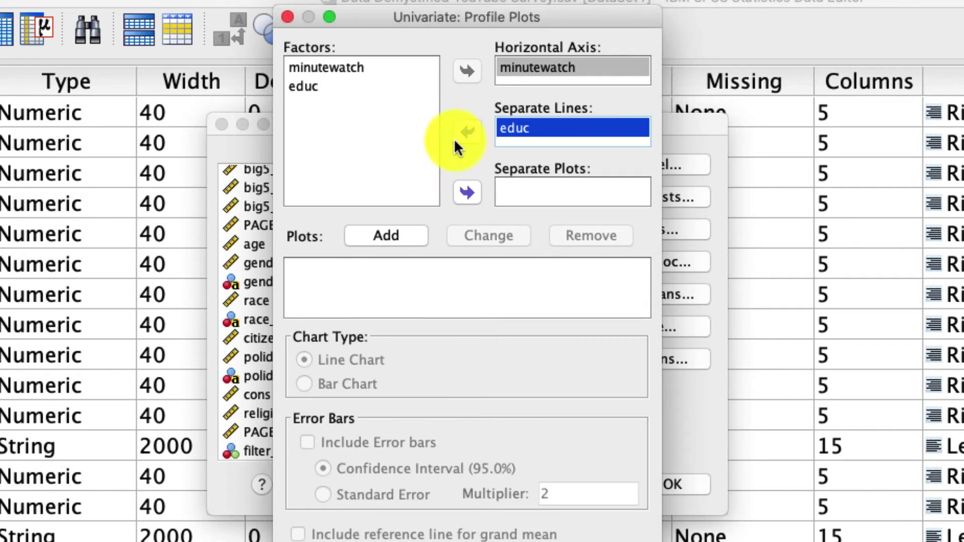
{"action": "left_click", "coordinate": [385, 235]}
{"action": "left_click", "coordinate": [352, 382]}
{"action": "left_click", "coordinate": [382, 442]}
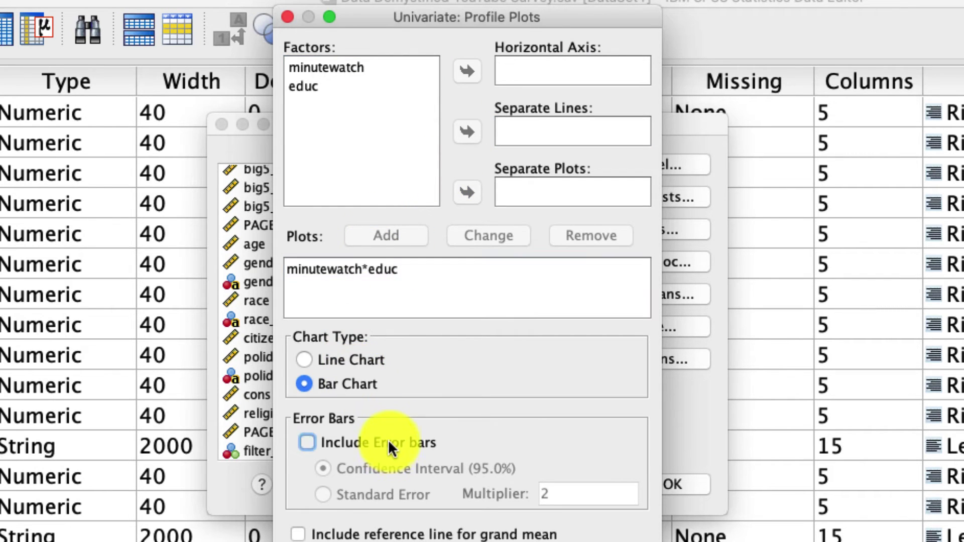
{"action": "key", "text": "Return"}
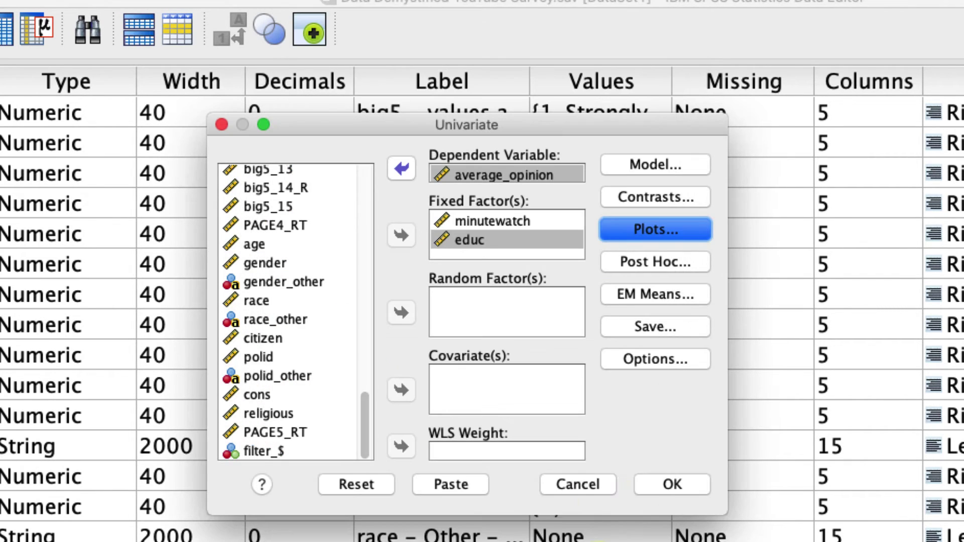
- Request marginal means for all factors and the interaction, then paste the syntax
{"action": "left_click", "coordinate": [654, 295]}
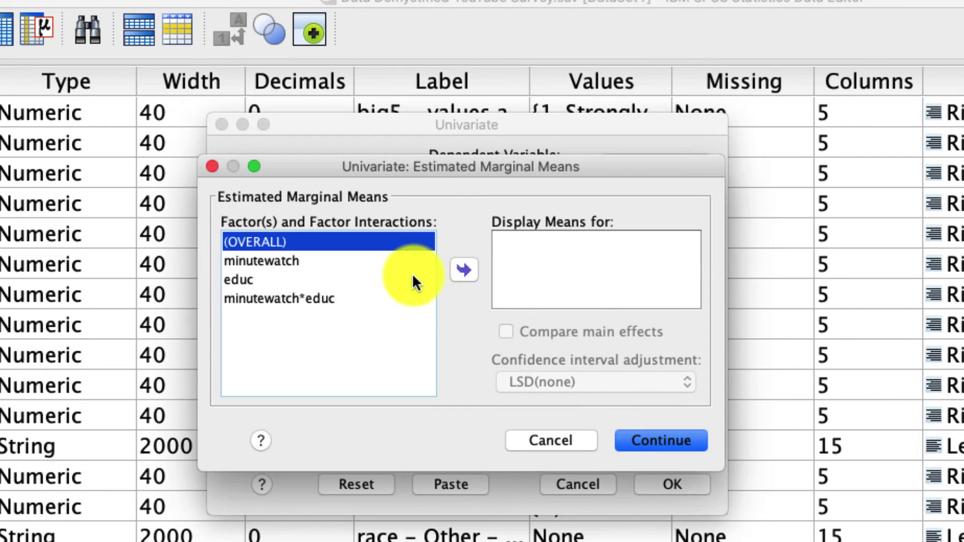
{"action": "key", "text": "super+a"}
{"action": "left_click", "coordinate": [464, 270]}
{"action": "left_click", "coordinate": [661, 435]}
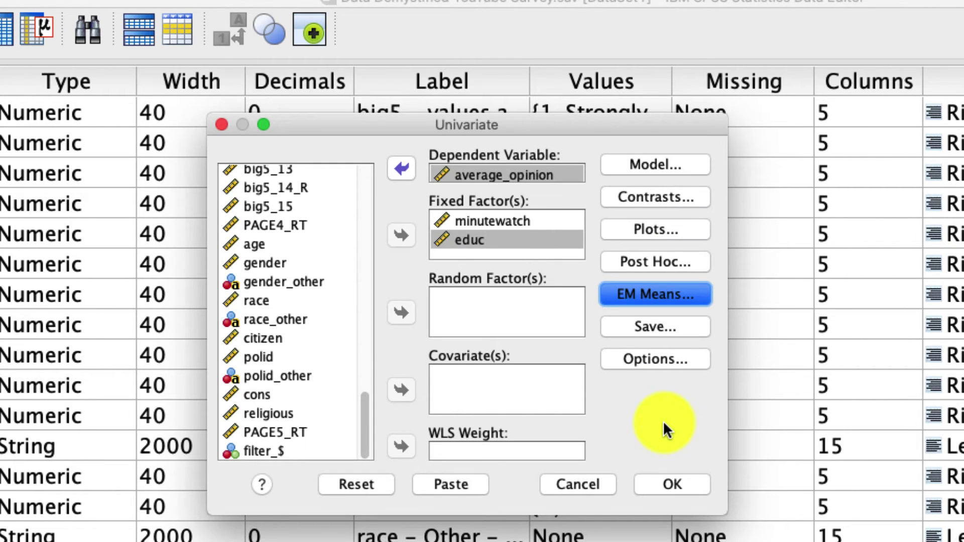
{"action": "left_click", "coordinate": [445, 482]}
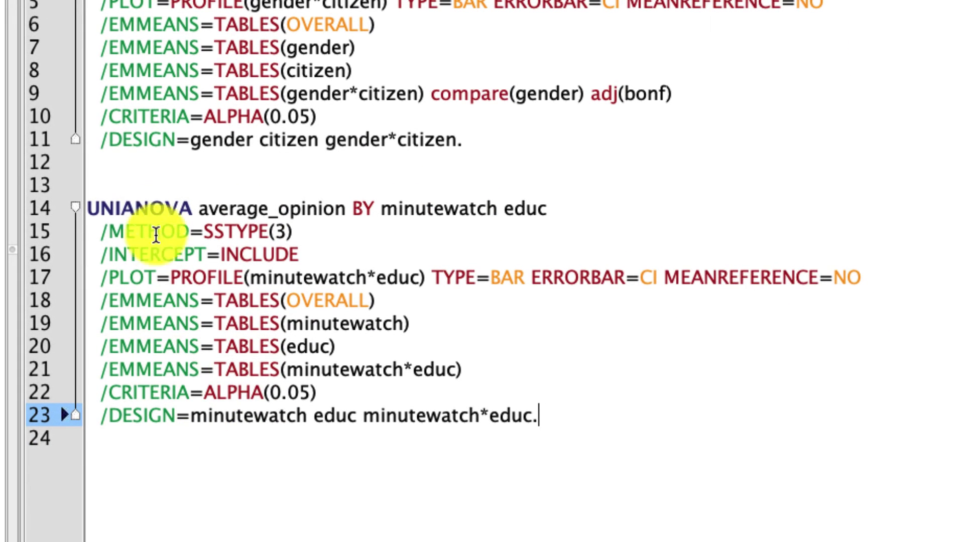
- Change UNIANOVA to GLM and add compare(educ) adj(bonf) to the minutewatch*educ means line
{"action": "double_click", "coordinate": [130, 201]}
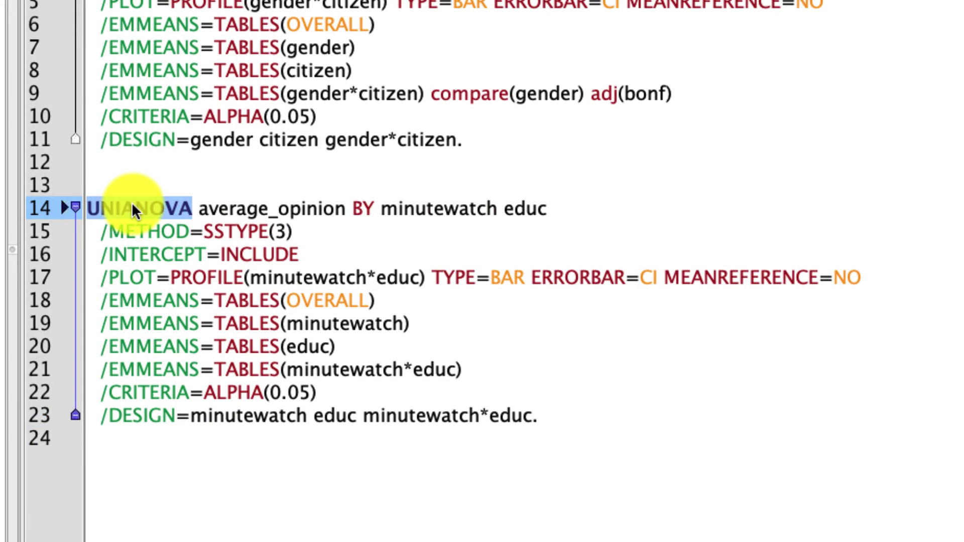
{"action": "type", "text": "GLM"}
{"action": "left_click", "coordinate": [550, 375]}
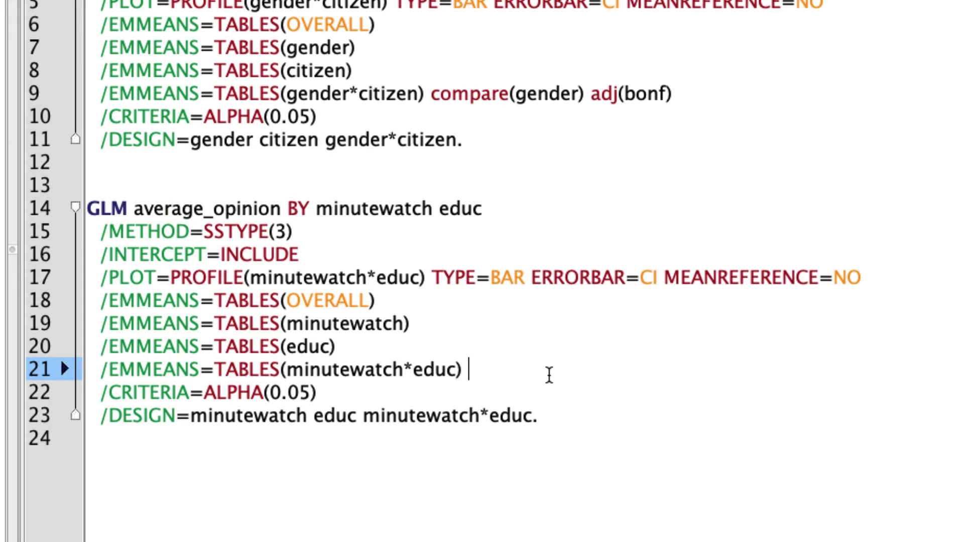
{"action": "type", "text": "compare(edu"}
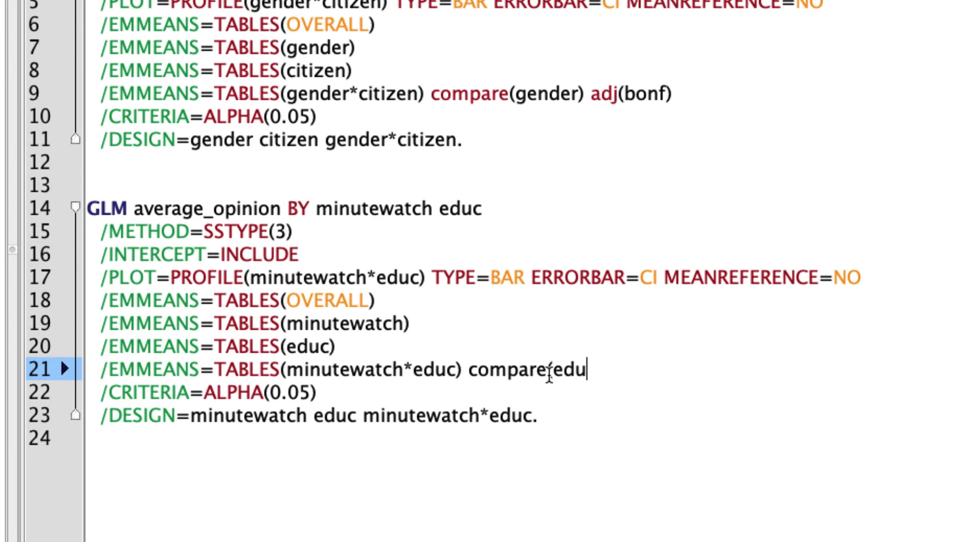
{"action": "type", "text": "c)"}
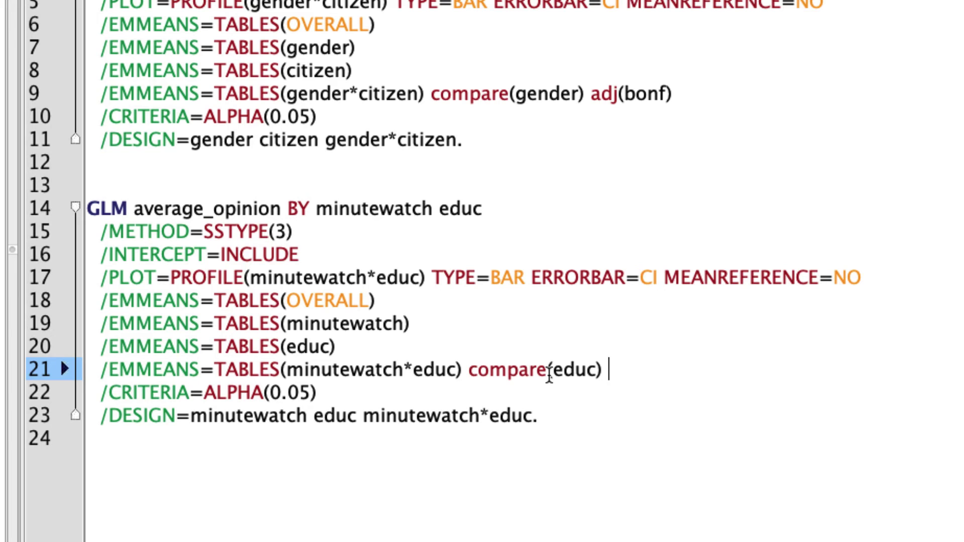
{"action": "type", "text": " adj"}
{"action": "left_click", "coordinate": [549, 376]}
{"action": "type", "text": "(bonf)"}
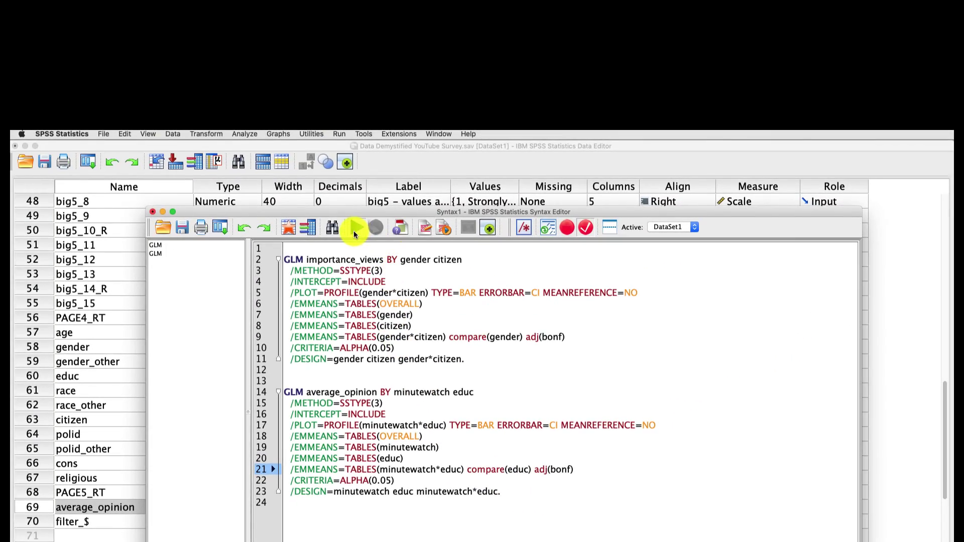
- Run the syntax and review the minutewatch×educ GLM output and pairwise educ comparisons
{"action": "left_click", "coordinate": [354, 231]}
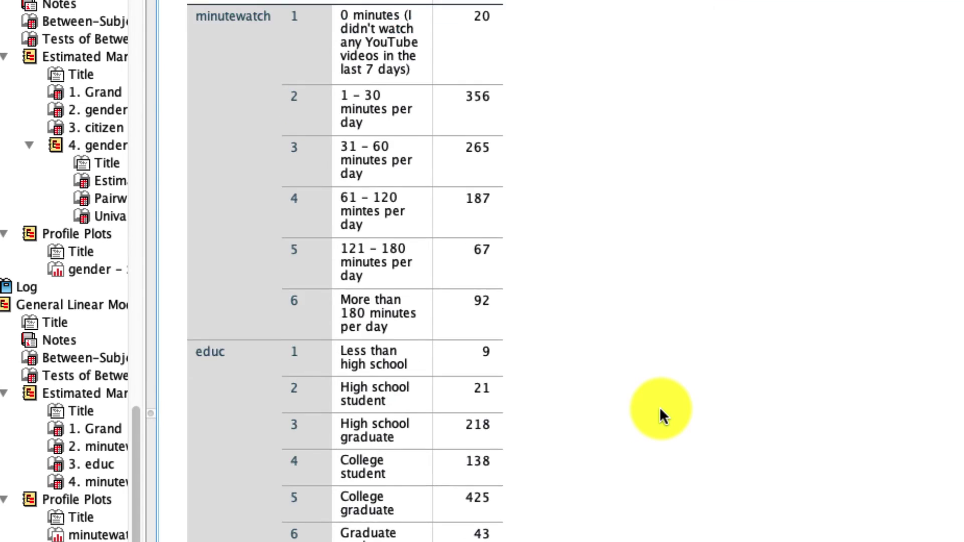
{"action": "scroll", "coordinate": [659, 415], "scroll_direction": "down", "scroll_amount": 10}
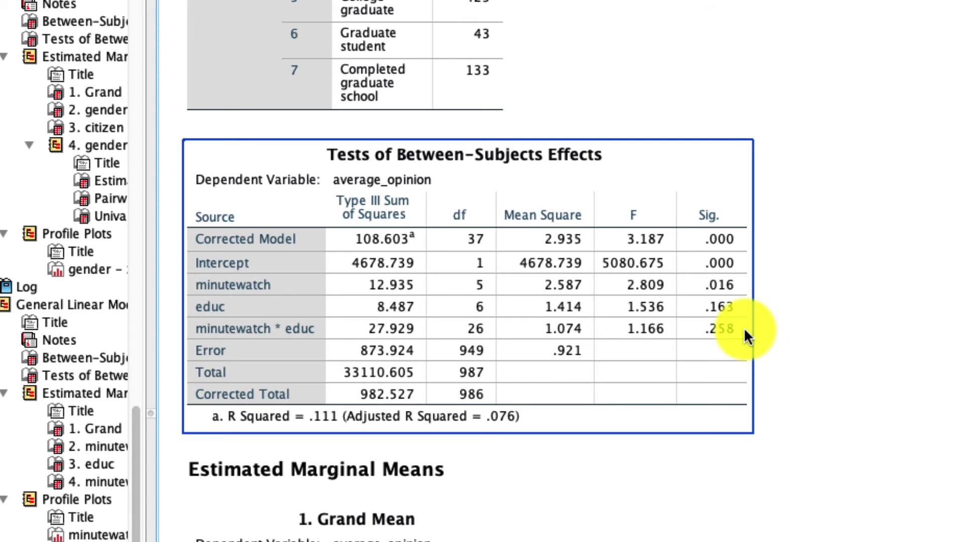
{"action": "scroll", "coordinate": [743, 327], "scroll_direction": "down", "scroll_amount": 15}
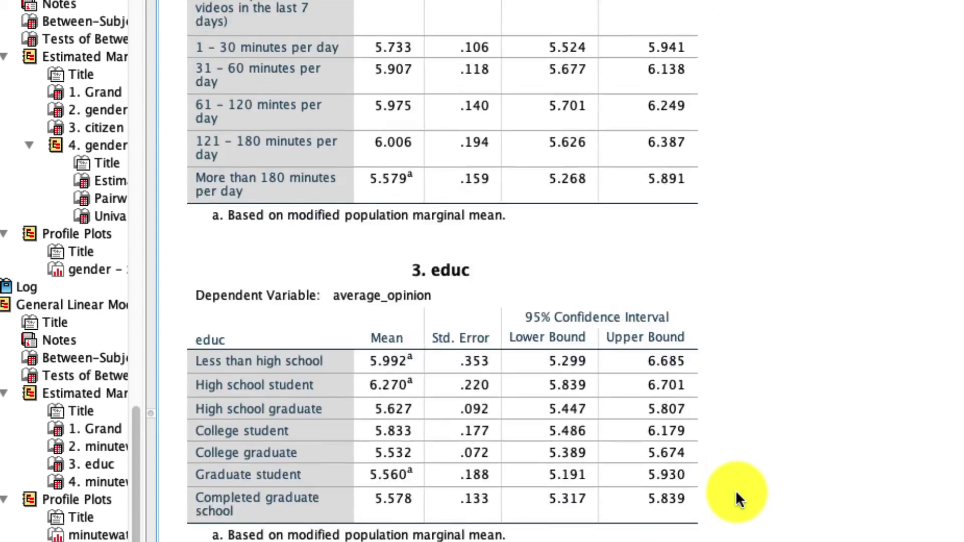
{"action": "scroll", "coordinate": [737, 491], "scroll_direction": "down", "scroll_amount": 10}
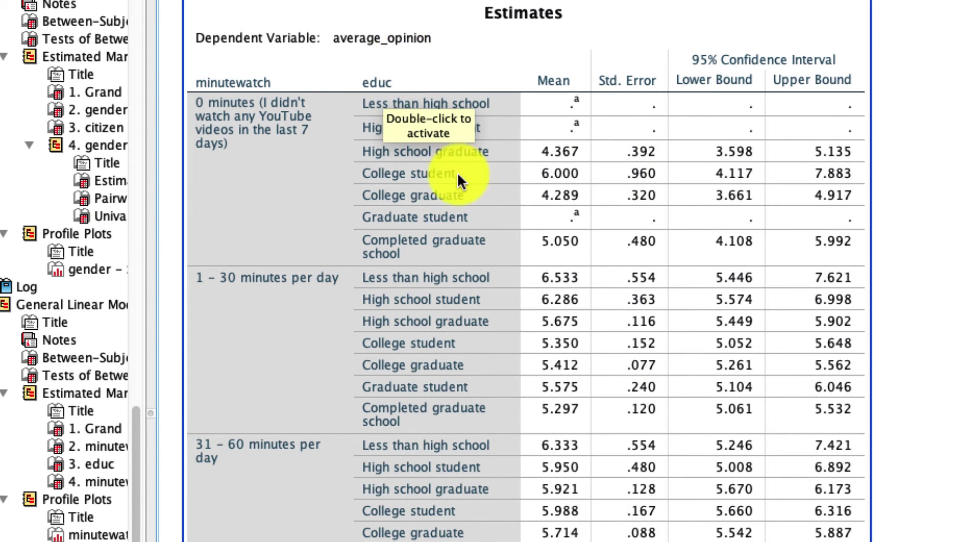
{"action": "scroll", "coordinate": [457, 173], "scroll_direction": "down", "scroll_amount": 20}
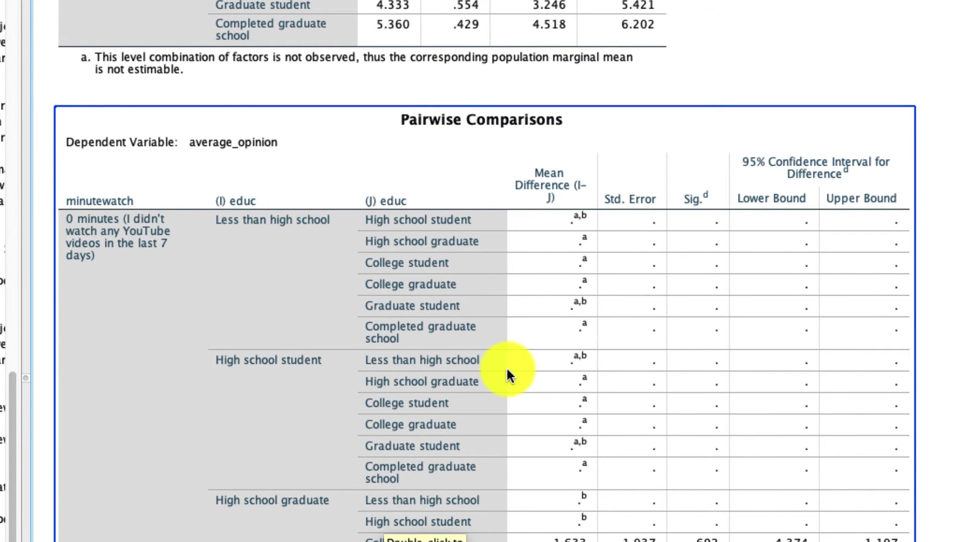
{"action": "scroll", "coordinate": [508, 375], "scroll_direction": "down", "scroll_amount": 5}
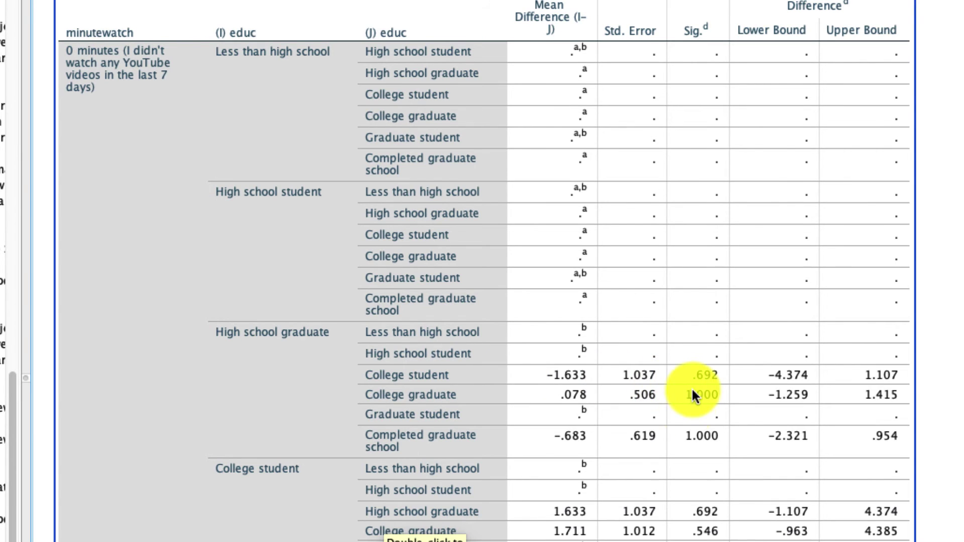
{"action": "scroll", "coordinate": [692, 387], "scroll_direction": "down", "scroll_amount": 20}
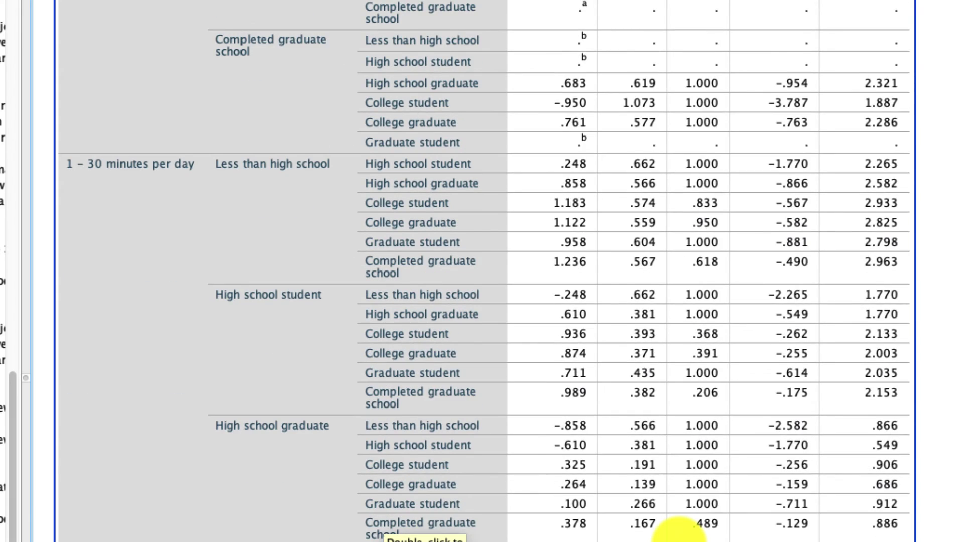
{"action": "scroll", "coordinate": [679, 534], "scroll_direction": "down", "scroll_amount": 16}
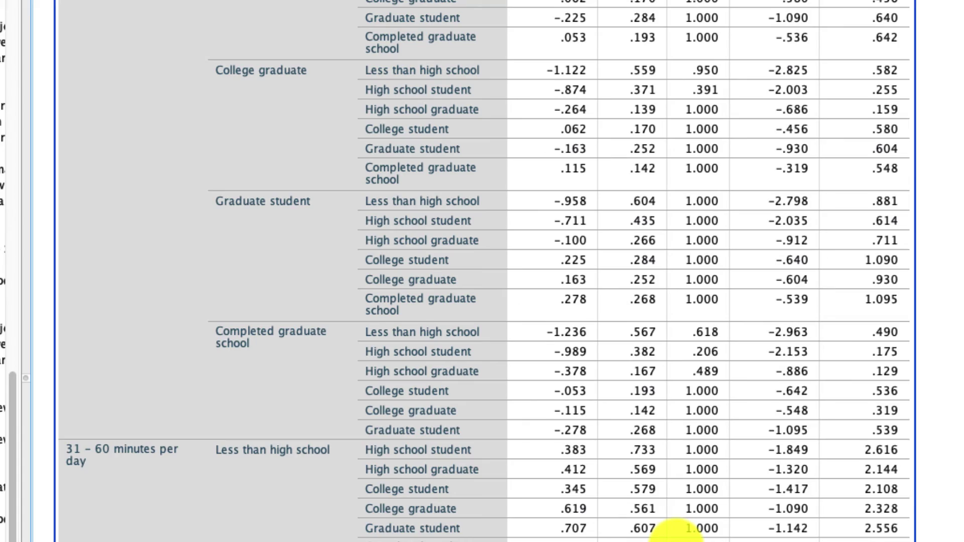
{"action": "scroll", "coordinate": [680, 534], "scroll_direction": "down", "scroll_amount": 20}
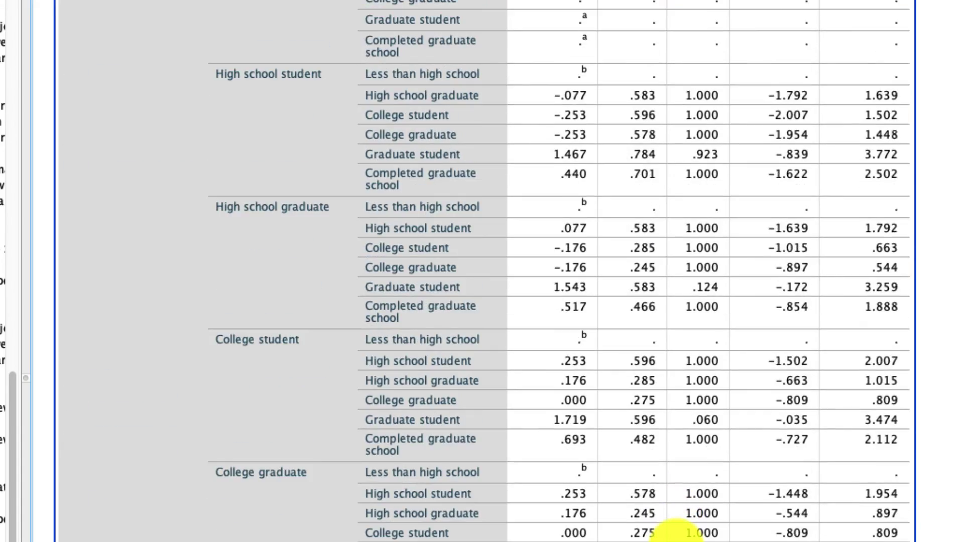